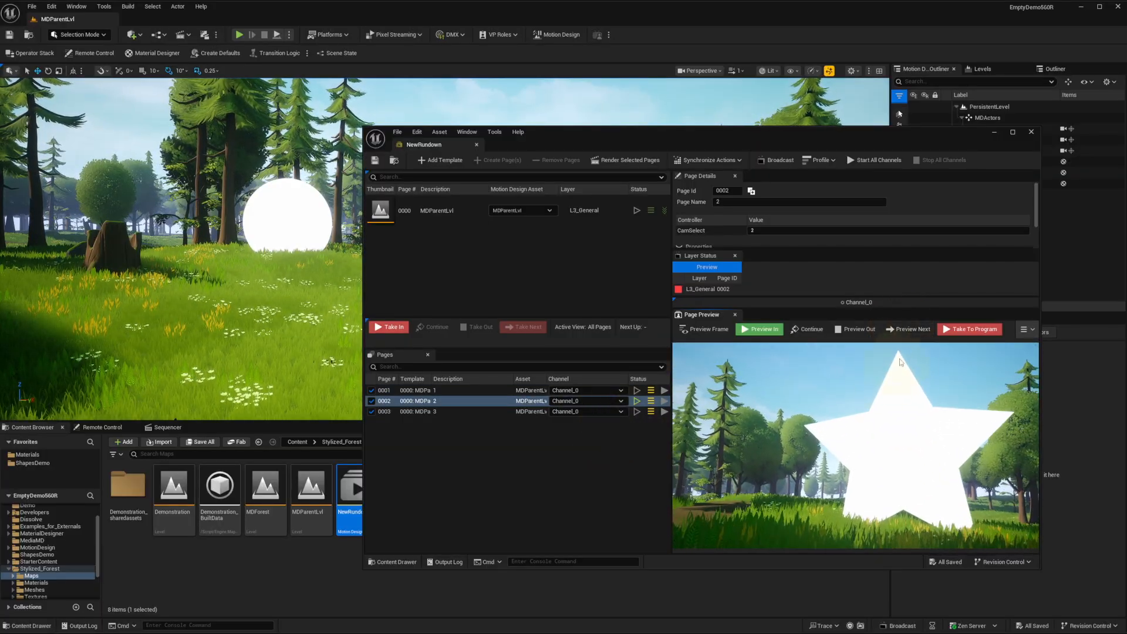
Step: Cycle the rundown preview through the following pages several times to view the camera transitions between the shapes
{"action": "left_click", "coordinate": [903, 330]}
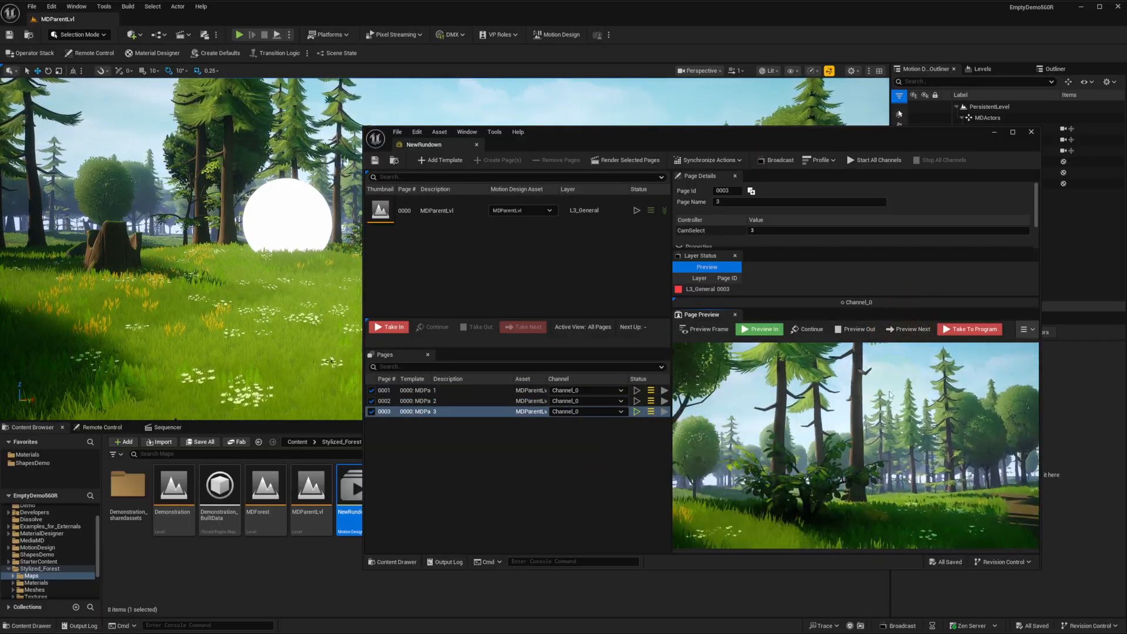
{"action": "left_click", "coordinate": [913, 332]}
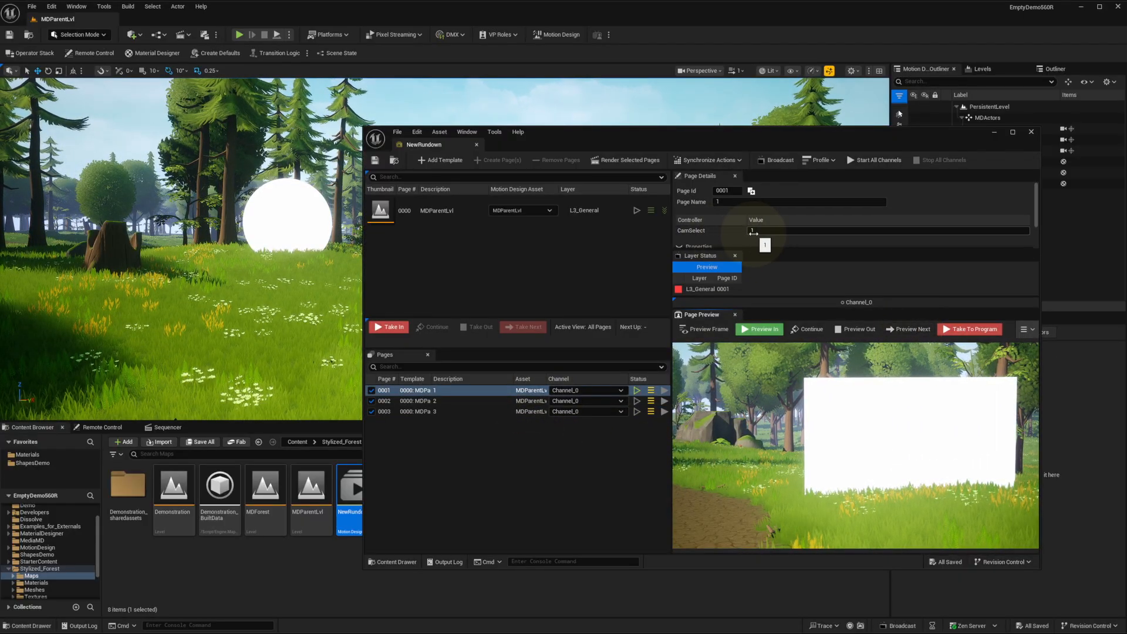
{"action": "left_click", "coordinate": [901, 330]}
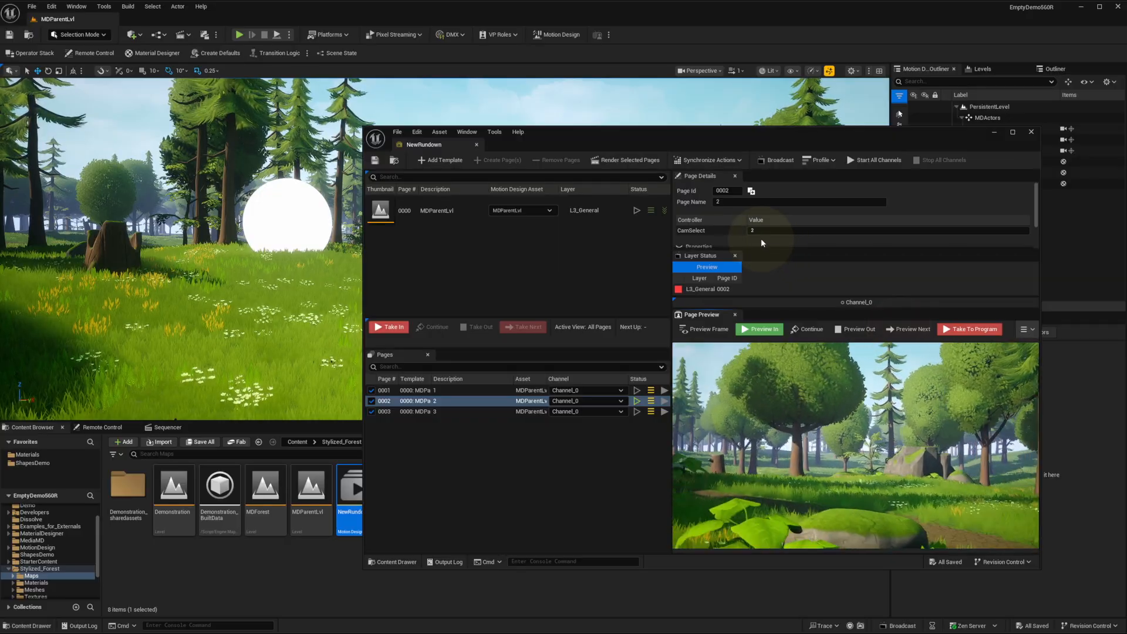
{"action": "left_click", "coordinate": [912, 330]}
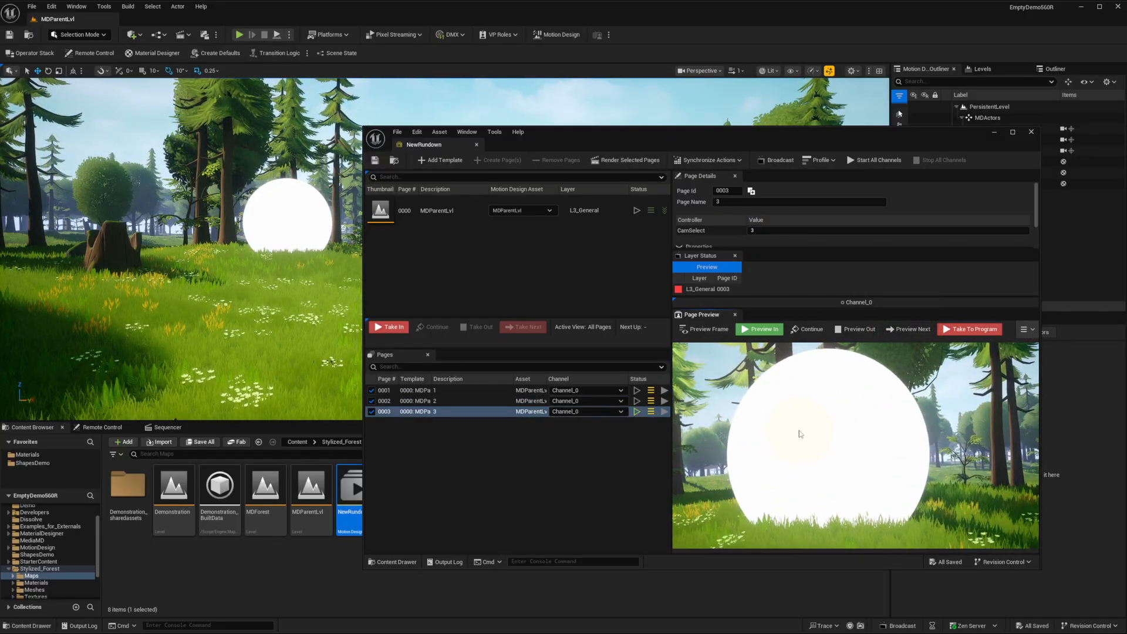
{"action": "left_click", "coordinate": [902, 330]}
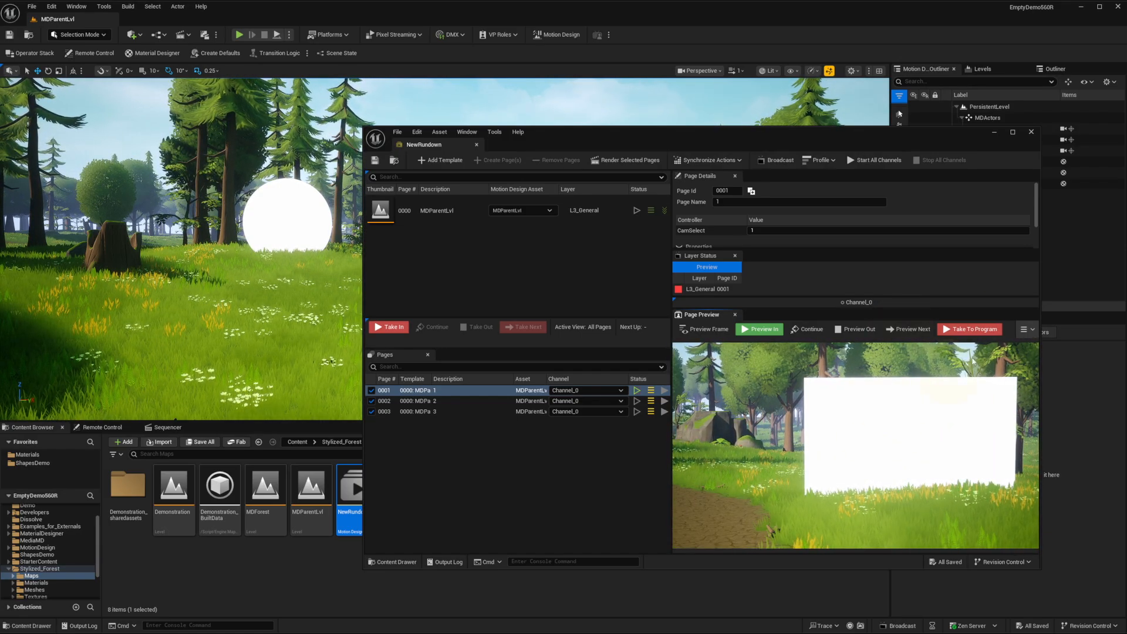
Step: Close the NewRundown editor and stop all pages that are still playing
{"action": "left_click", "coordinate": [1031, 133]}
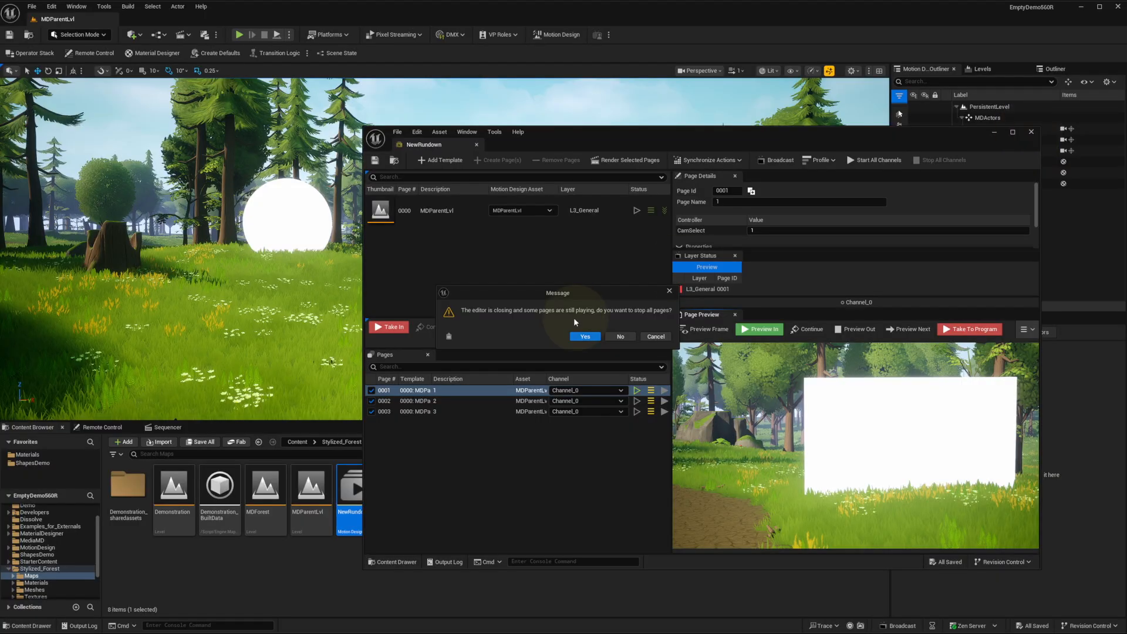
{"action": "left_click", "coordinate": [585, 337]}
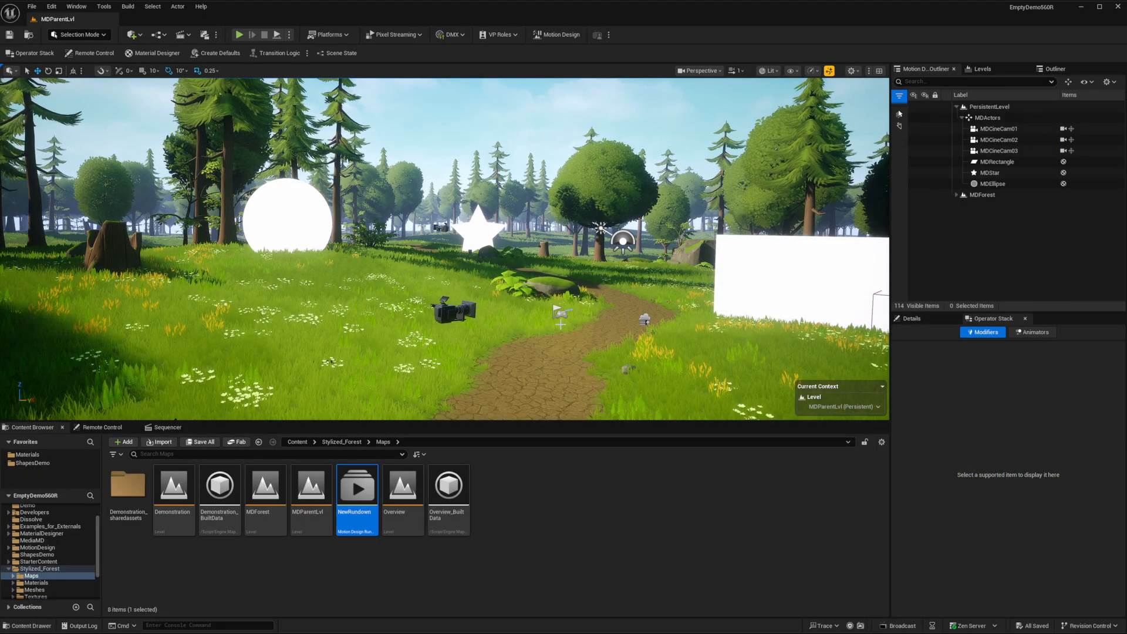
Step: Select MDCineCam01, MDCineCam02 and MDCineCam03 in turn to examine which shape each camera frames
{"action": "right_click_drag", "start_coordinate": [555, 320], "coordinate": [491, 225]}
{"action": "right_click_drag", "start_coordinate": [584, 329], "coordinate": [584, 331]}
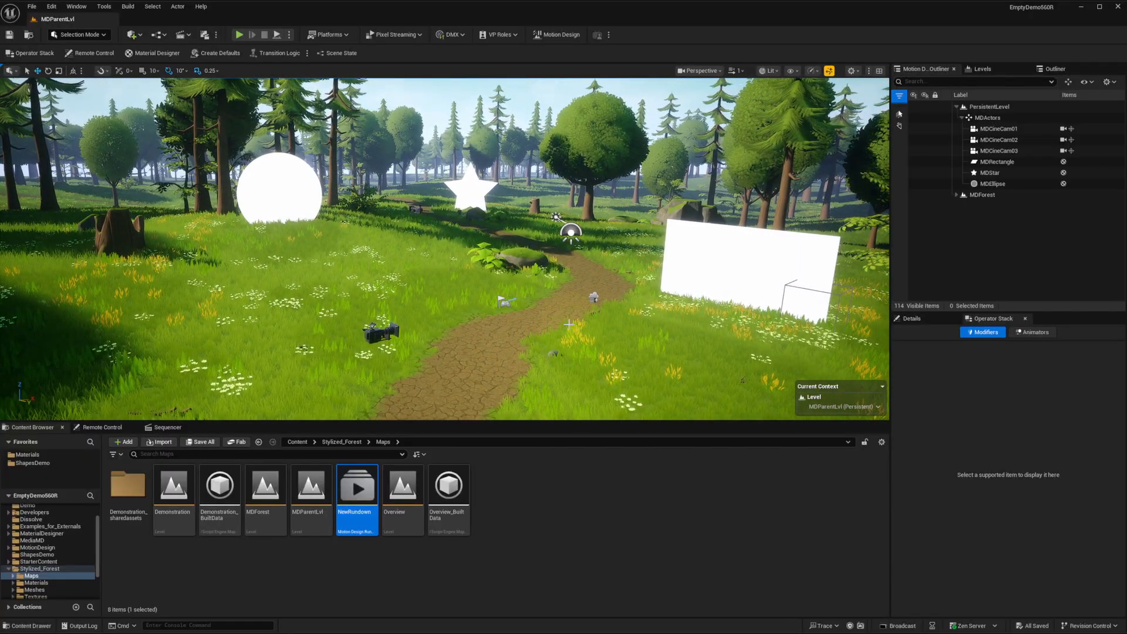
{"action": "left_click", "coordinate": [382, 333]}
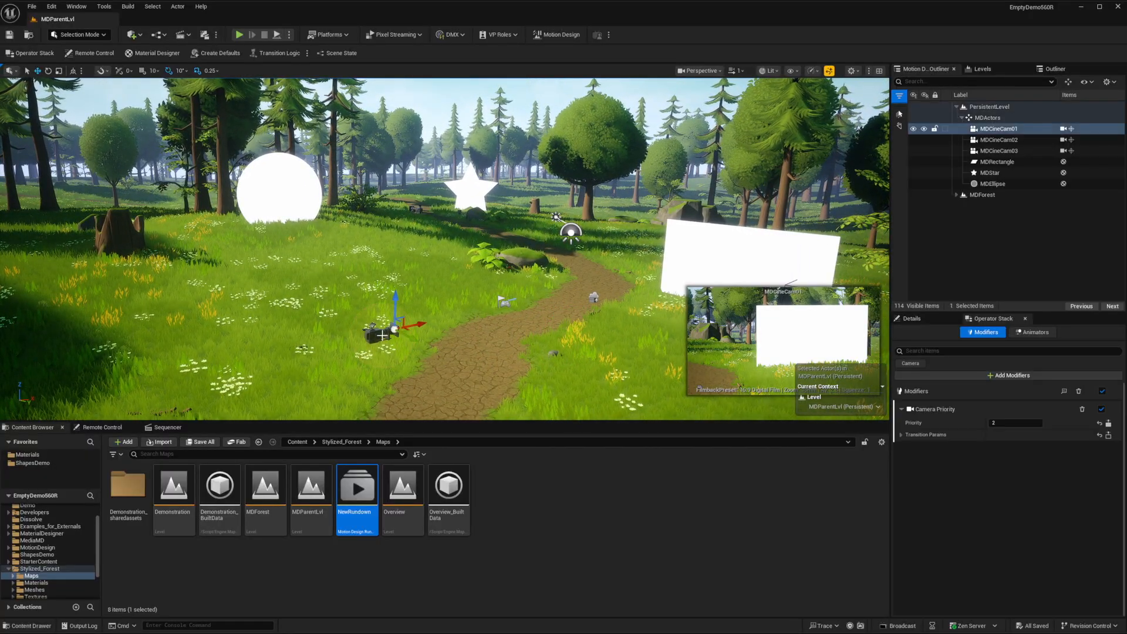
{"action": "left_click", "coordinate": [998, 140]}
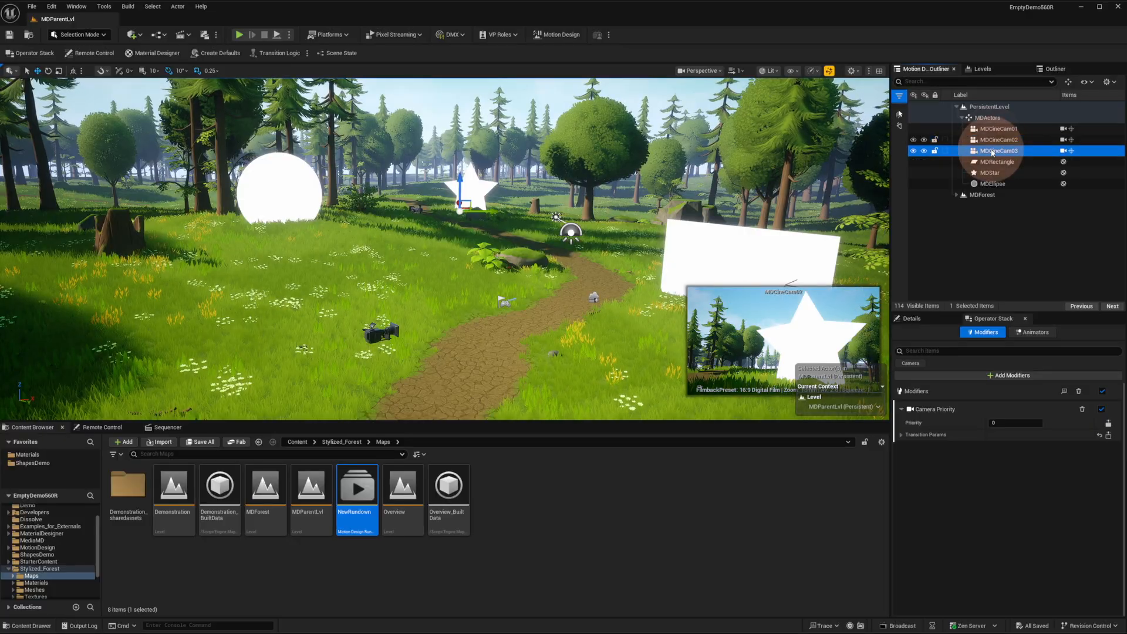
{"action": "left_click", "coordinate": [992, 151]}
{"action": "left_click", "coordinate": [997, 129]}
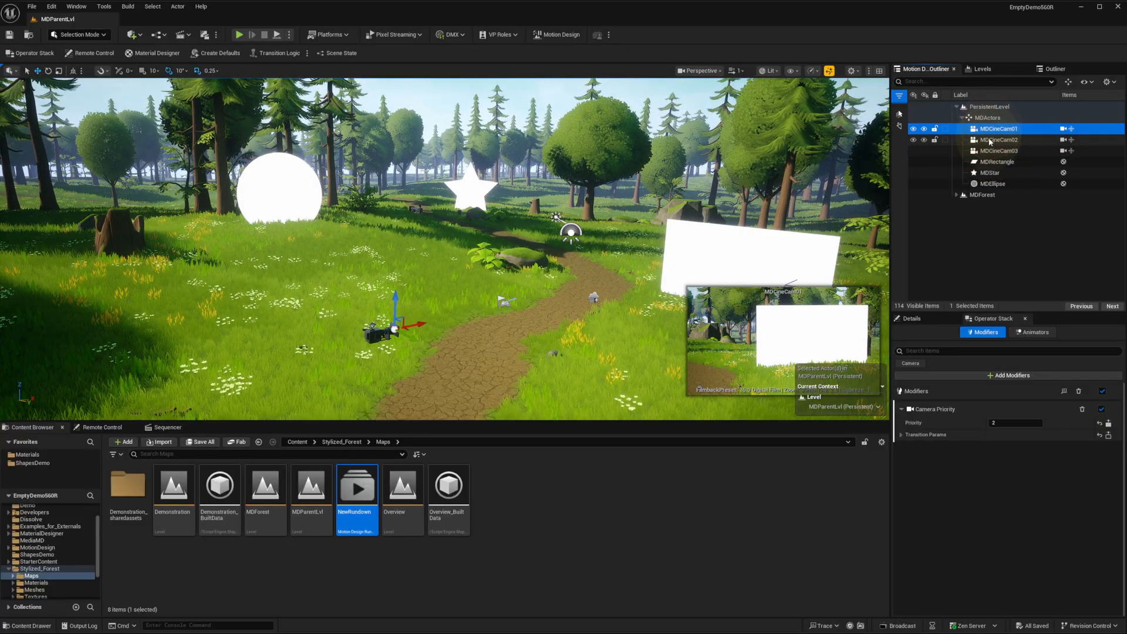
{"action": "left_click", "coordinate": [990, 141]}
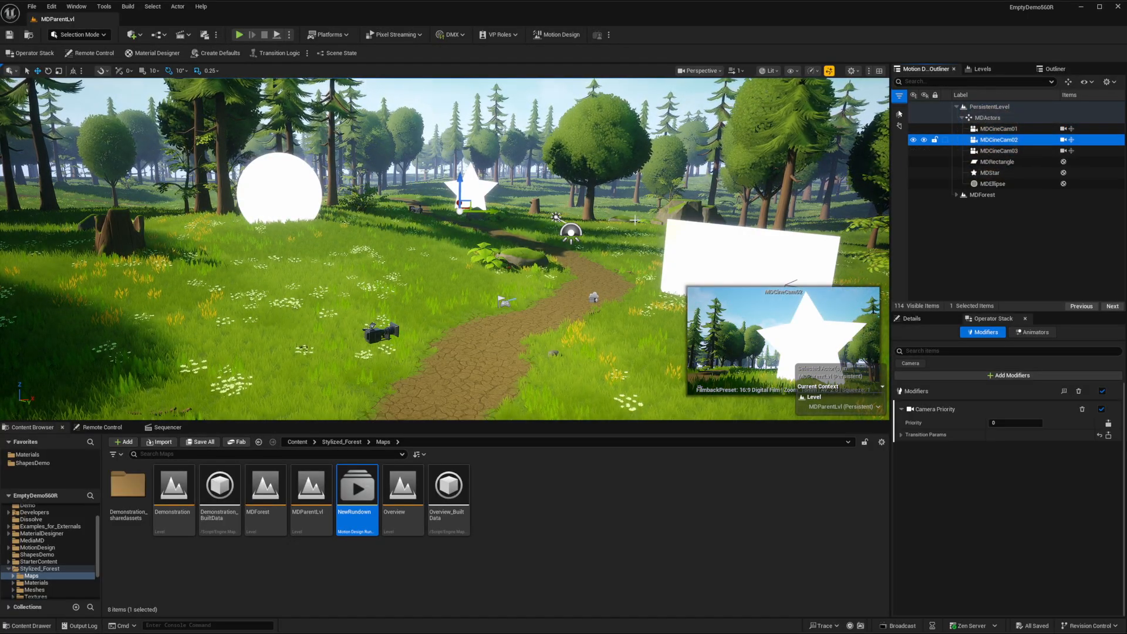
{"action": "left_click", "coordinate": [387, 333]}
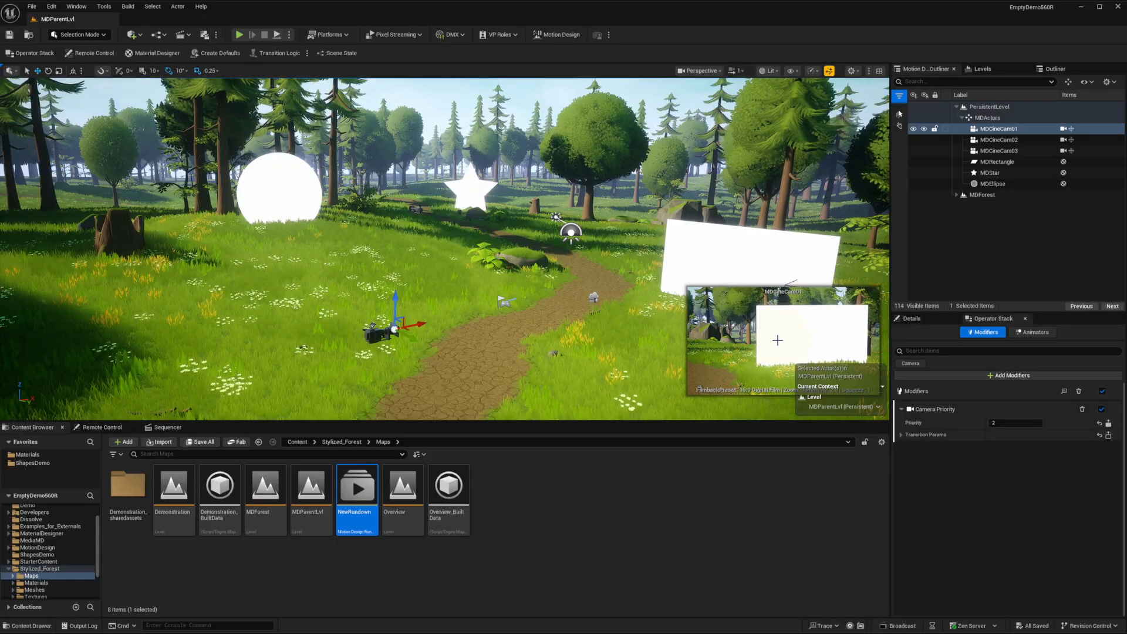
{"action": "left_click", "coordinate": [474, 199]}
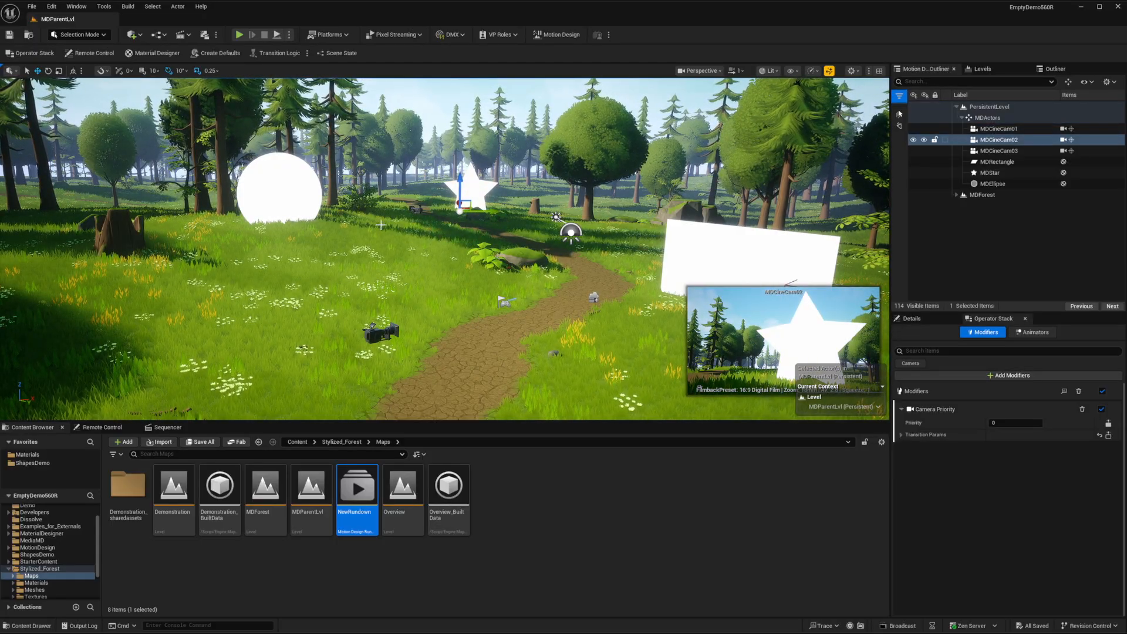
{"action": "left_click", "coordinate": [414, 208]}
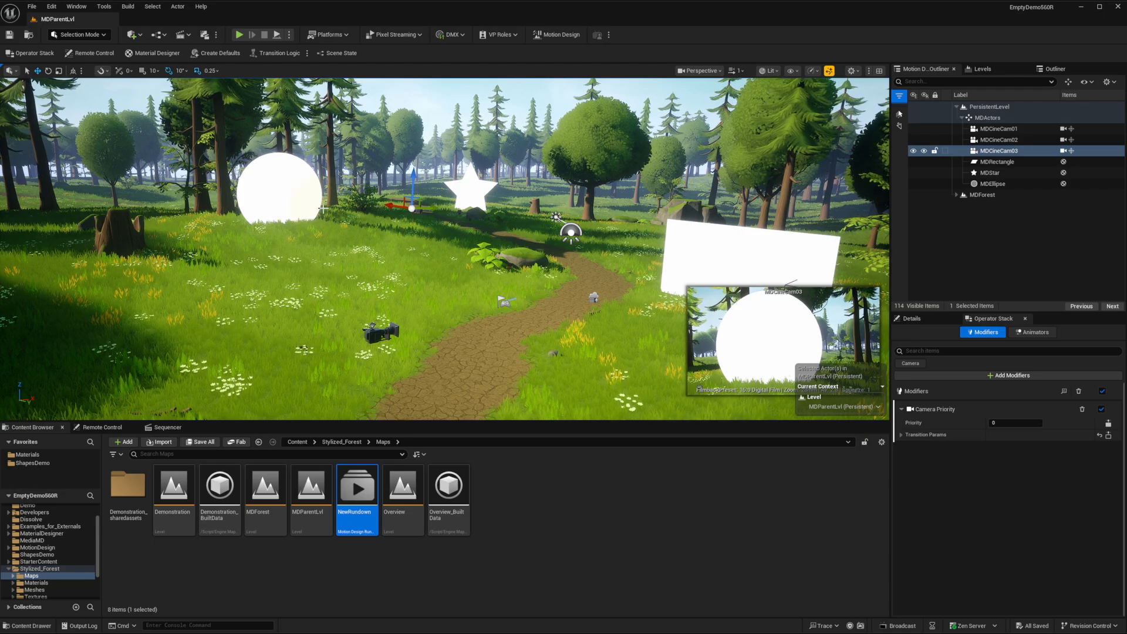
Step: Examine the Camera Priority modifier on MDCineCam03, including its expanded Transition Params
{"action": "left_click", "coordinate": [1017, 151]}
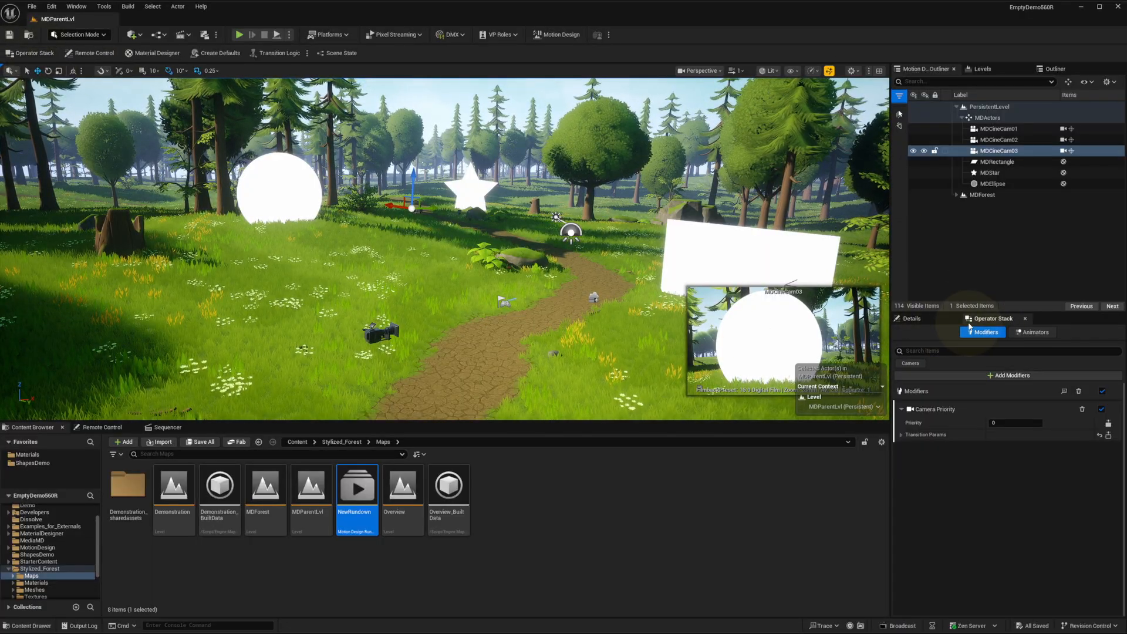
{"action": "left_click", "coordinate": [990, 330]}
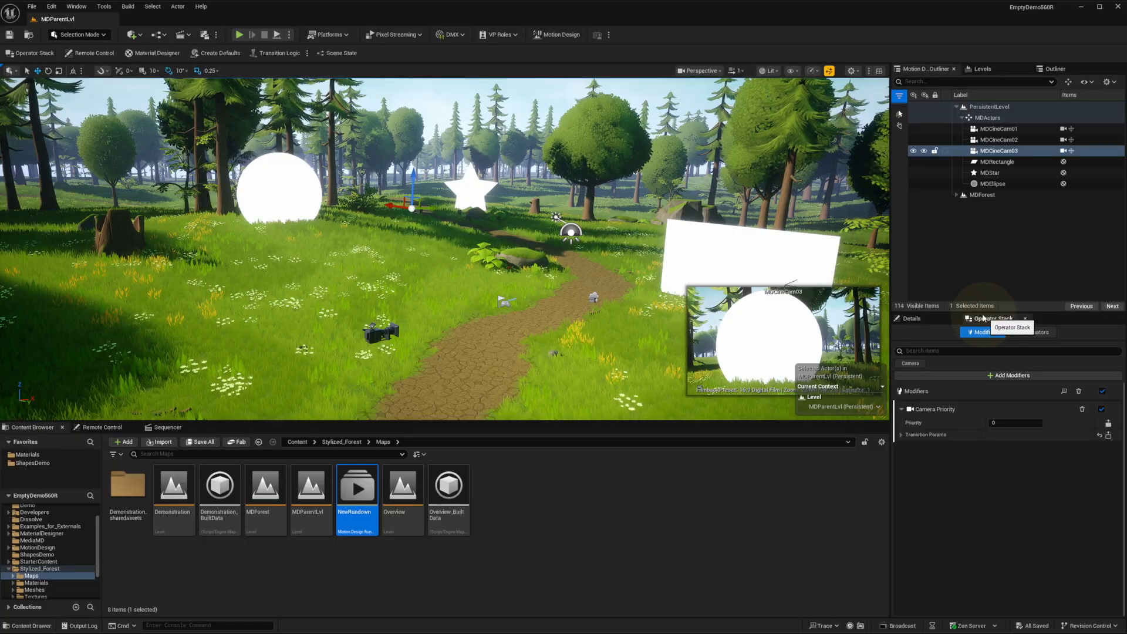
{"action": "left_click", "coordinate": [1014, 454]}
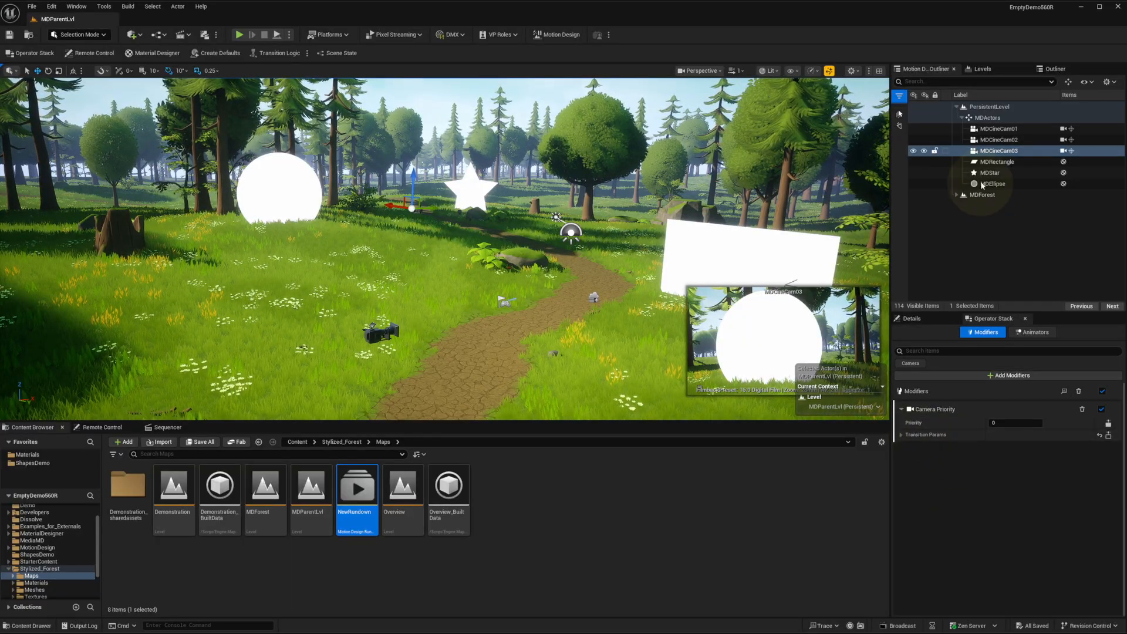
{"action": "left_click", "coordinate": [901, 435]}
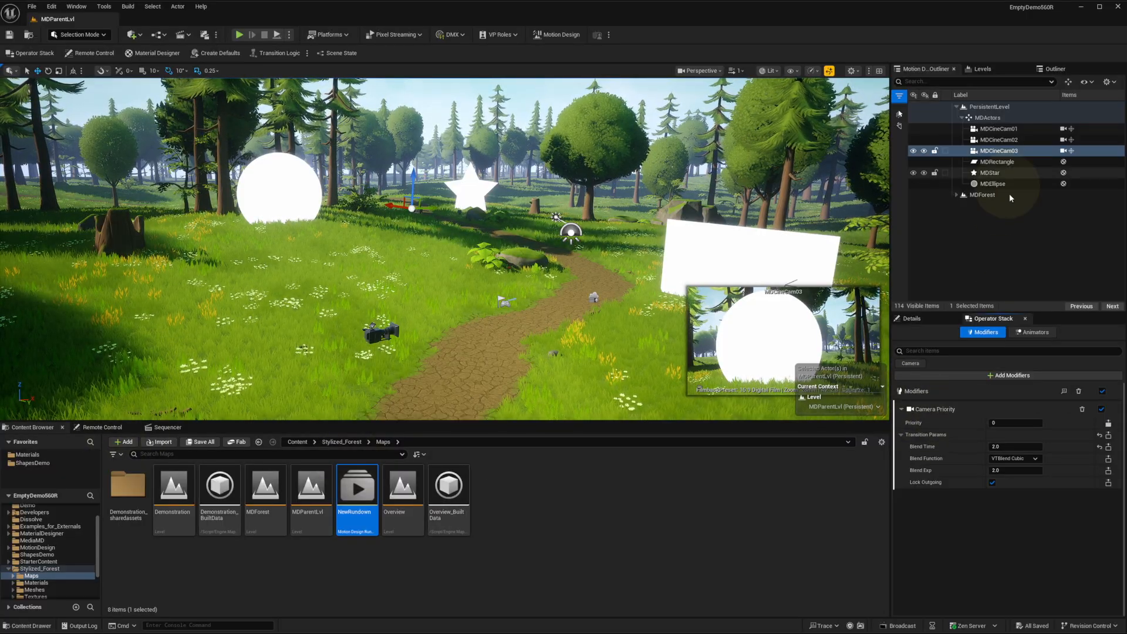
Step: Remove the Camera Priority modifier from MDCineCam03, MDCineCam02 and MDCineCam01
{"action": "left_click", "coordinate": [1078, 391]}
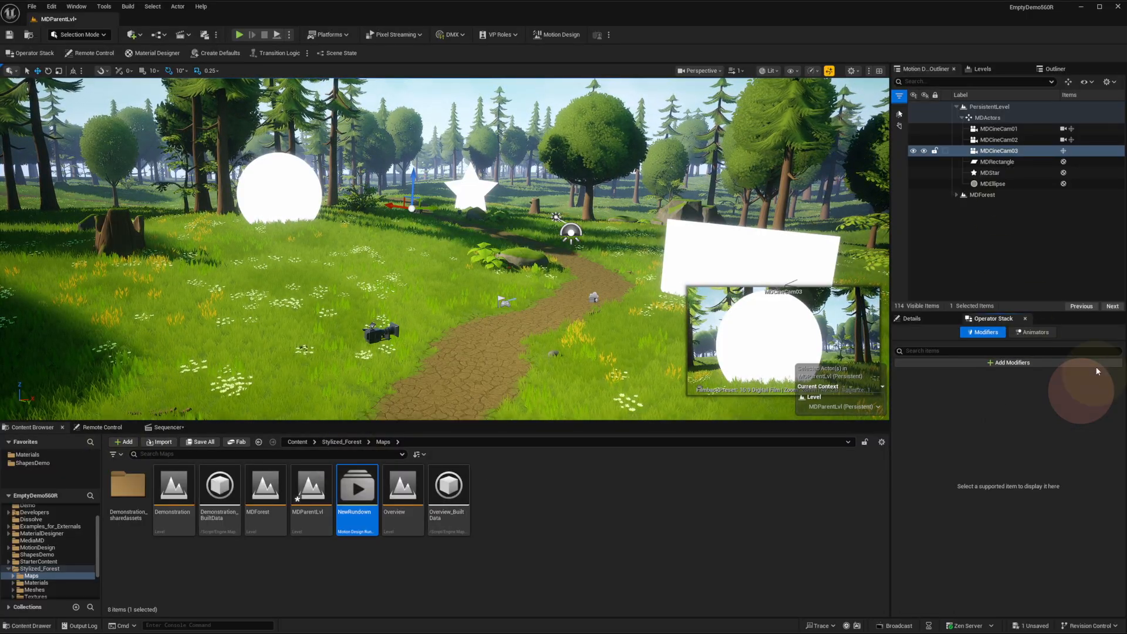
{"action": "left_click", "coordinate": [1001, 139]}
{"action": "left_click", "coordinate": [1079, 391]}
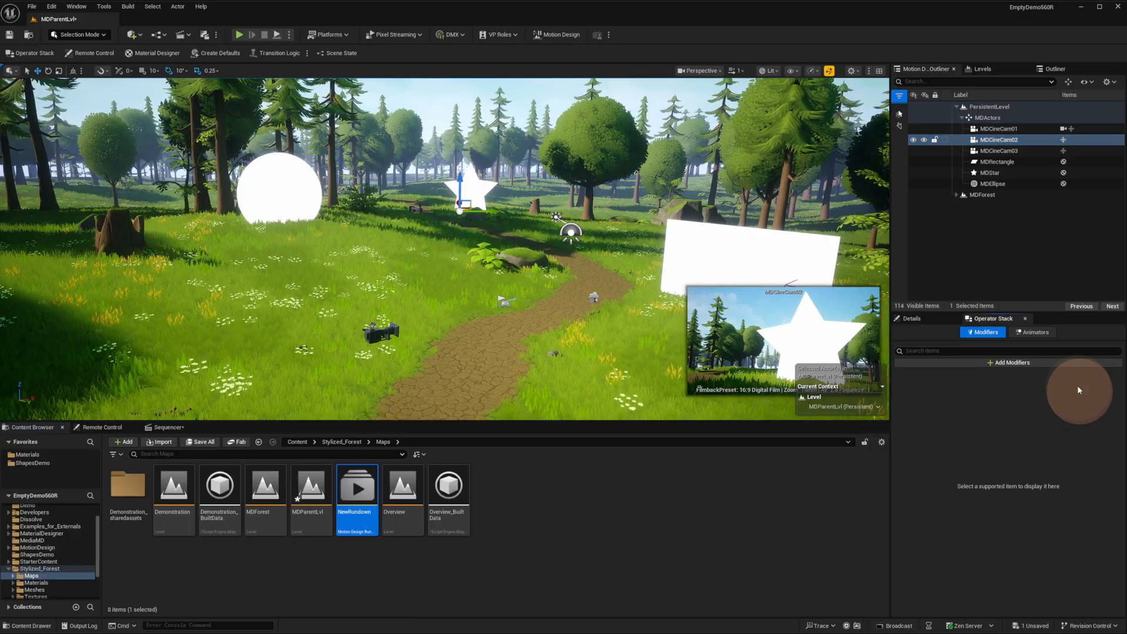
{"action": "left_click", "coordinate": [1001, 129]}
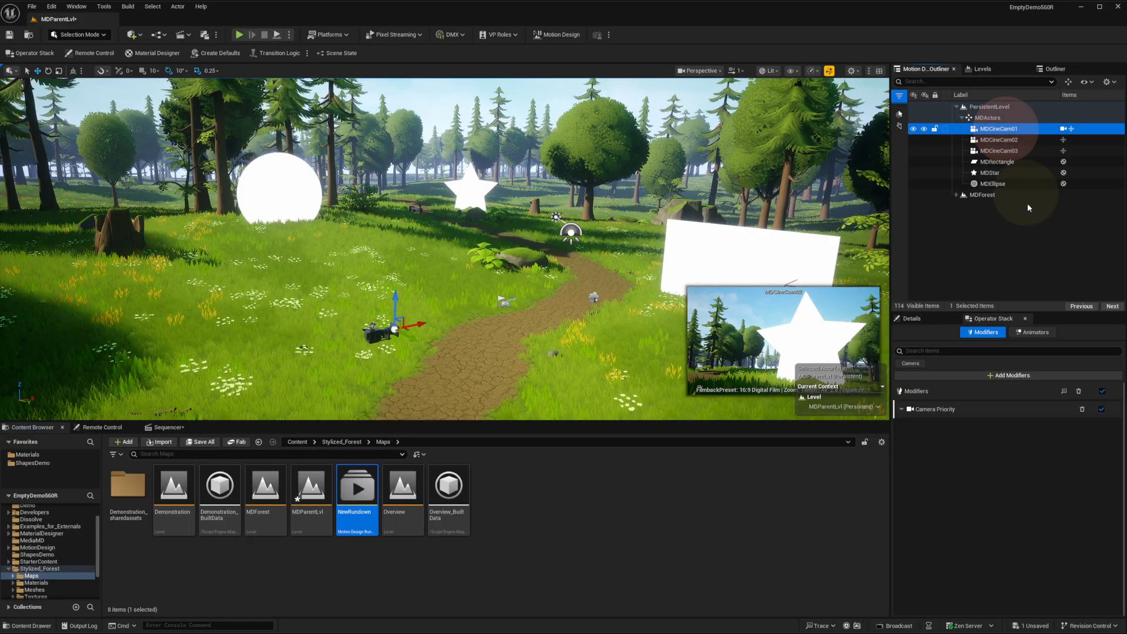
{"action": "left_click", "coordinate": [1083, 409]}
Step: Delete the CamSelect controller and all three exposed Priority properties from the MDParentLvl Remote Control preset
{"action": "left_click", "coordinate": [95, 428]}
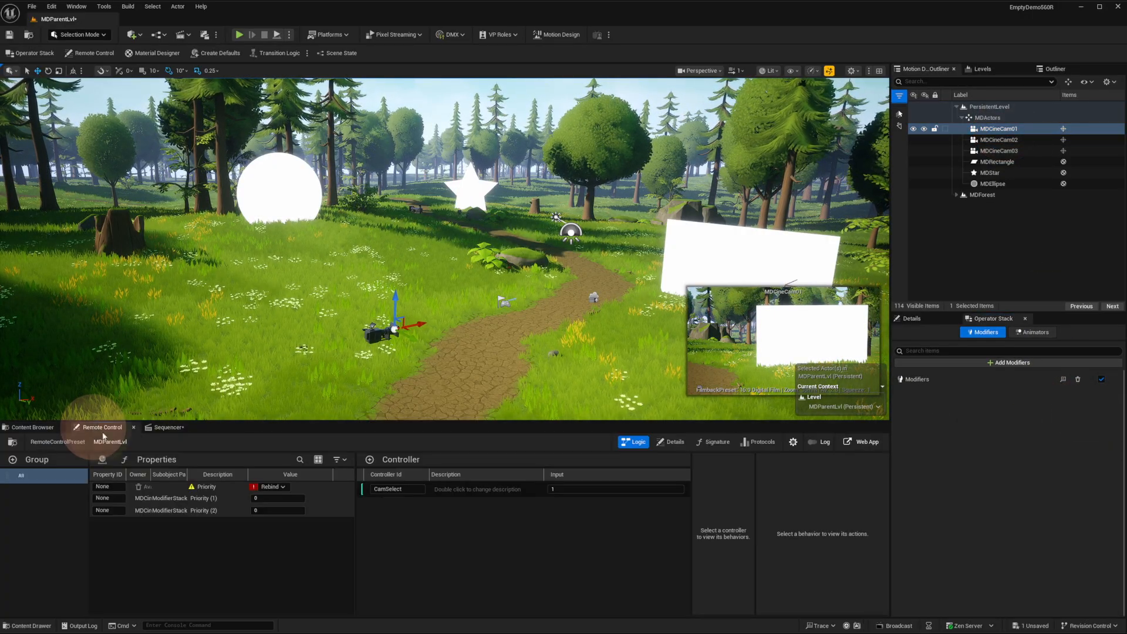
{"action": "left_click", "coordinate": [452, 491]}
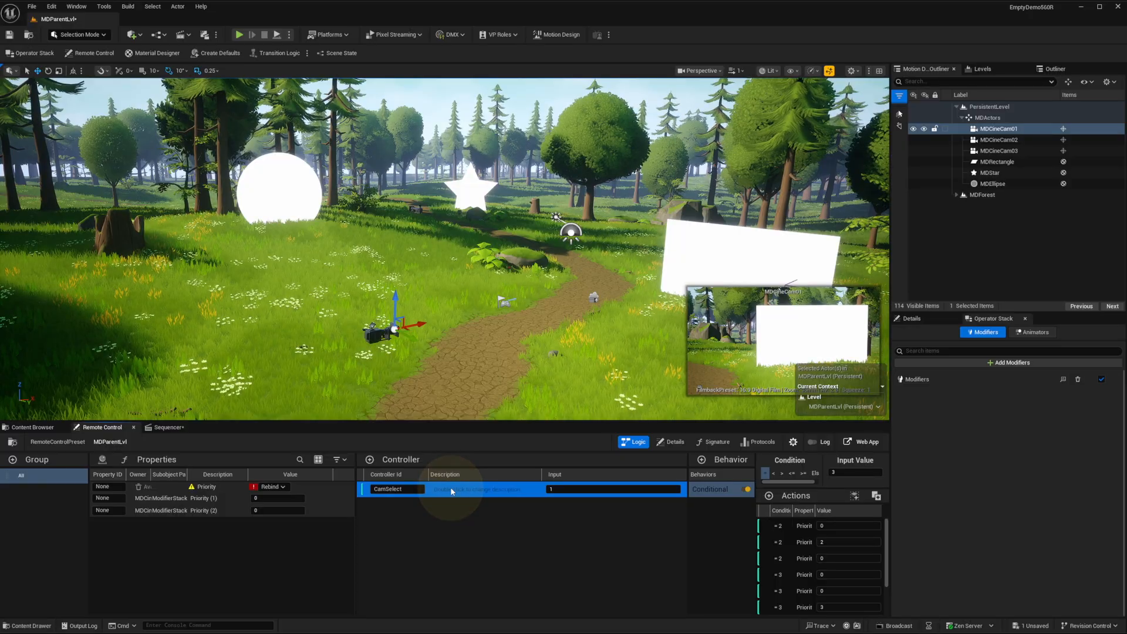
{"action": "key", "text": "Delete"}
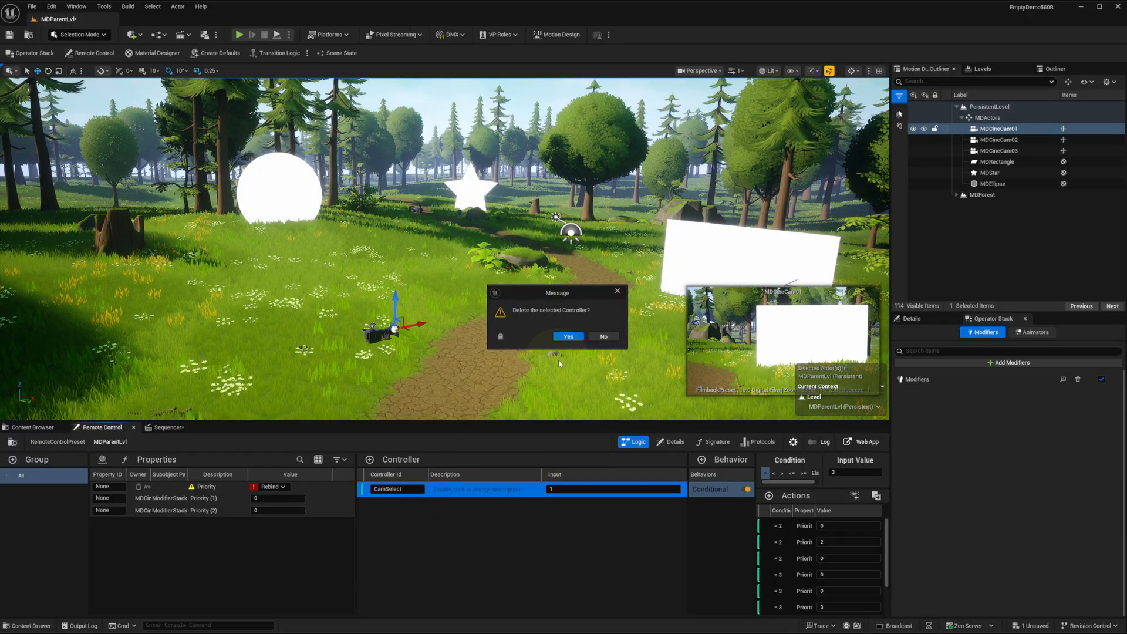
{"action": "left_click", "coordinate": [566, 336]}
{"action": "left_click", "coordinate": [211, 487]}
{"action": "left_click", "coordinate": [208, 510], "text": "shift"}
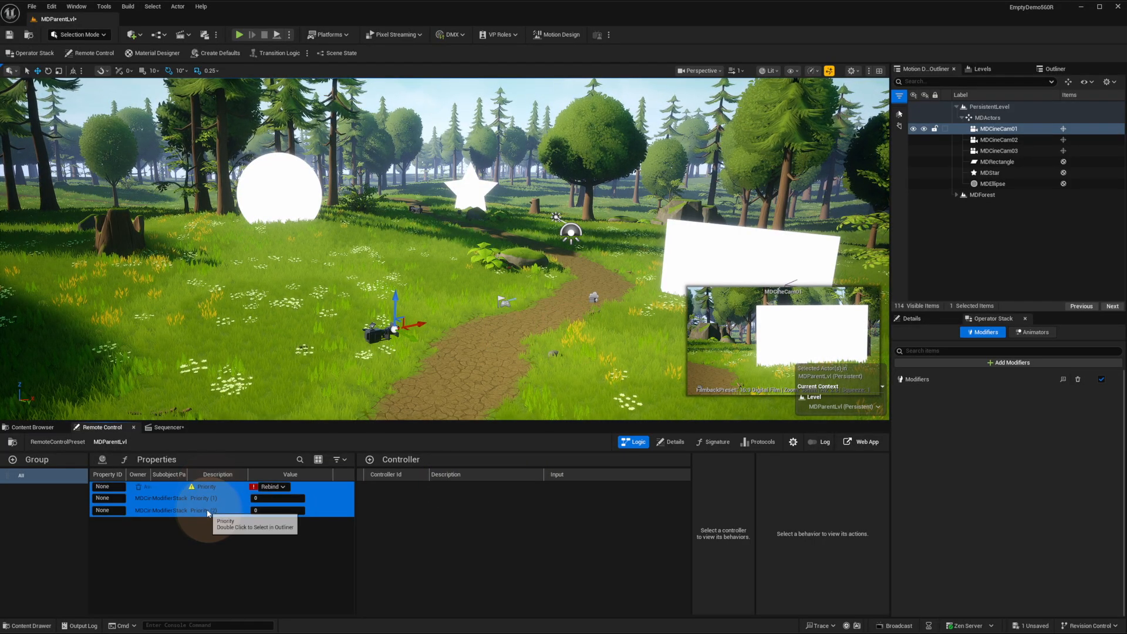
{"action": "key", "text": "Delete"}
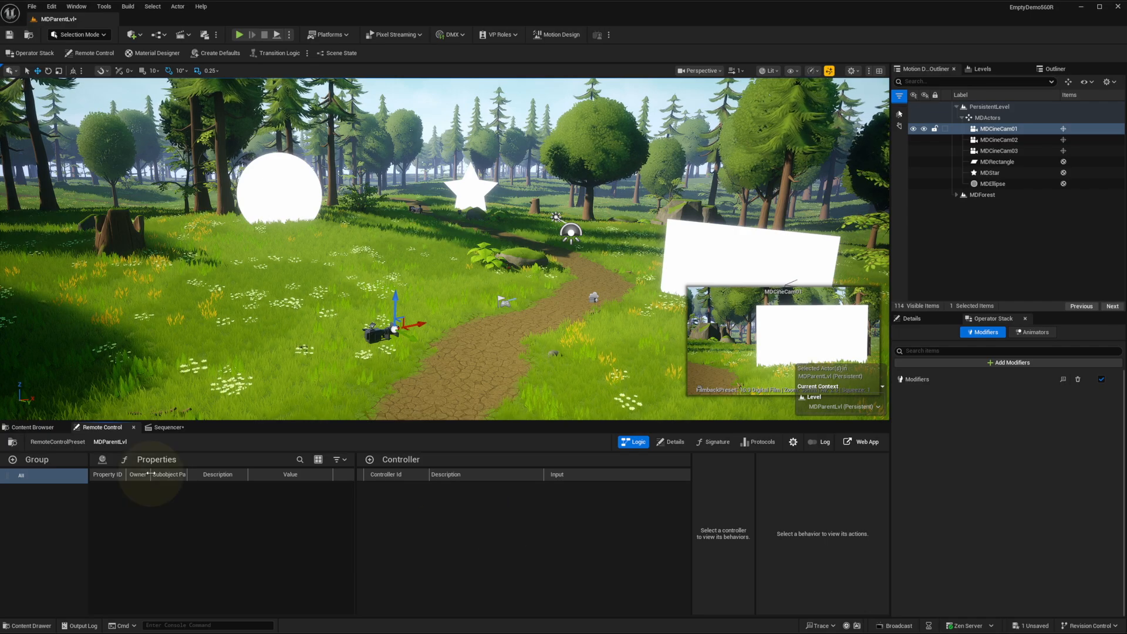
Step: Review the three cine cameras, the level hierarchy with its MDForest sublevel, and the Maps folder's assets
{"action": "left_click", "coordinate": [1012, 153]}
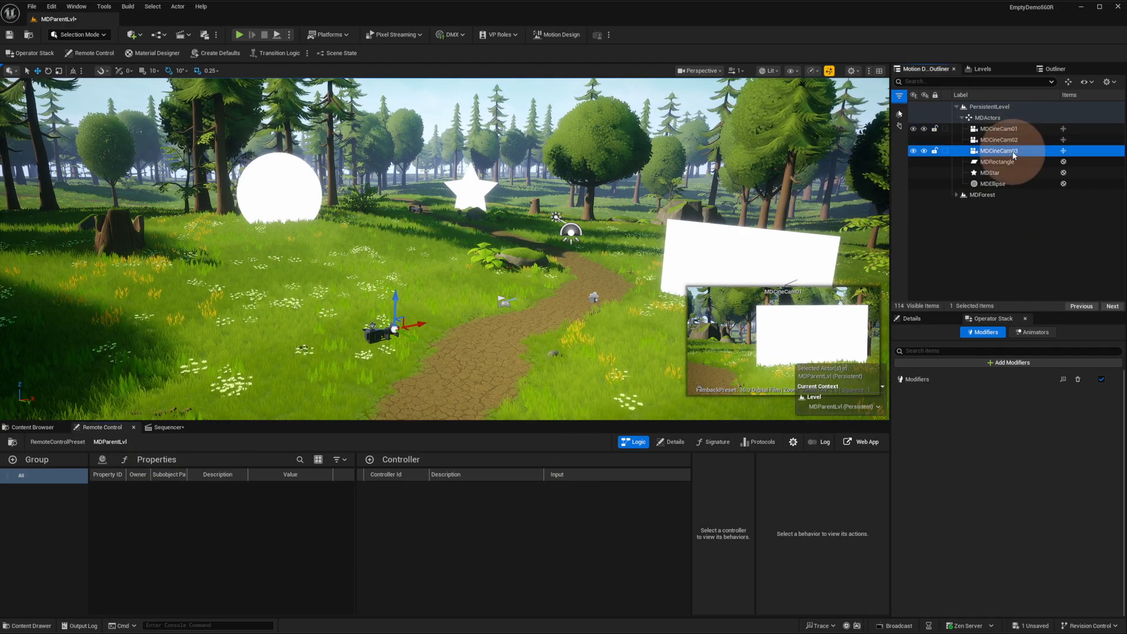
{"action": "left_click", "coordinate": [1000, 140]}
{"action": "left_click", "coordinate": [1000, 129]}
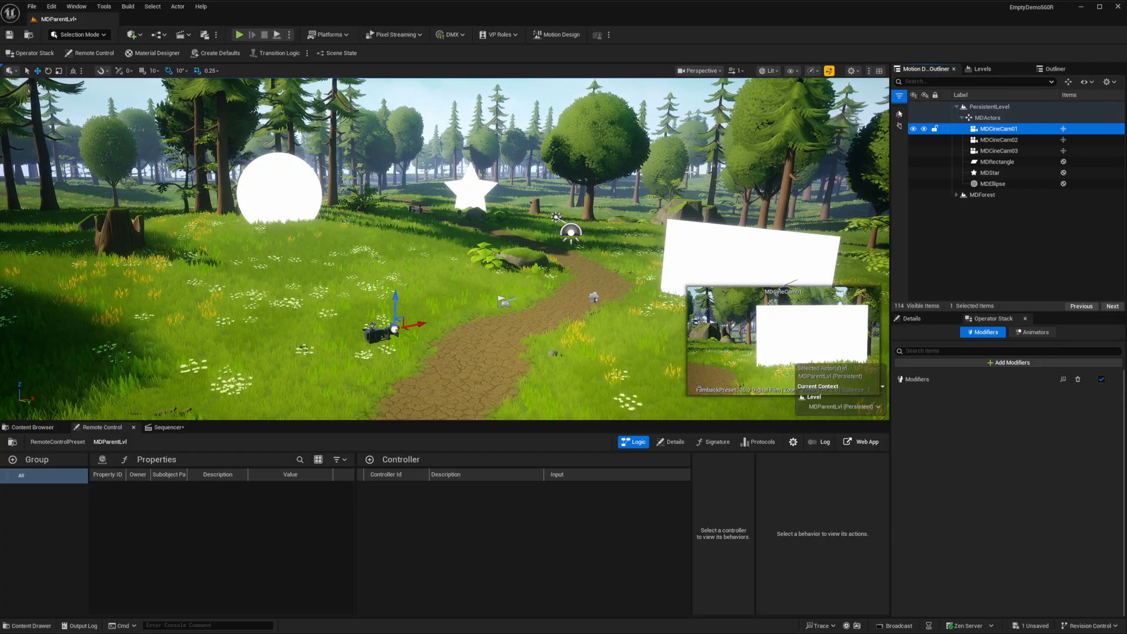
{"action": "left_click", "coordinate": [978, 69]}
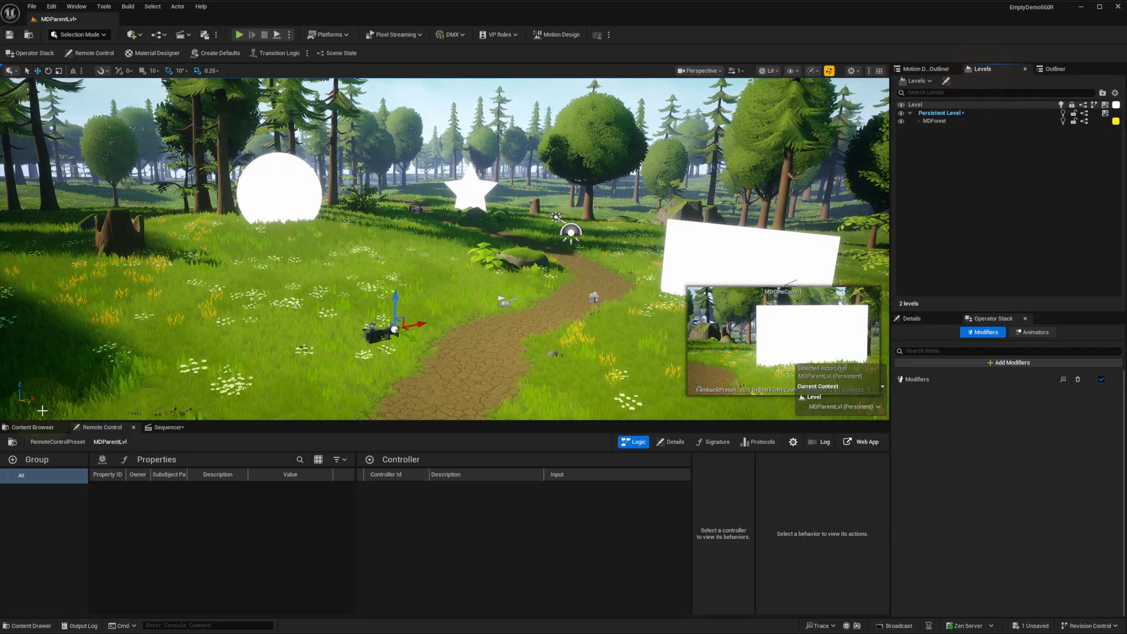
{"action": "left_click", "coordinate": [32, 428]}
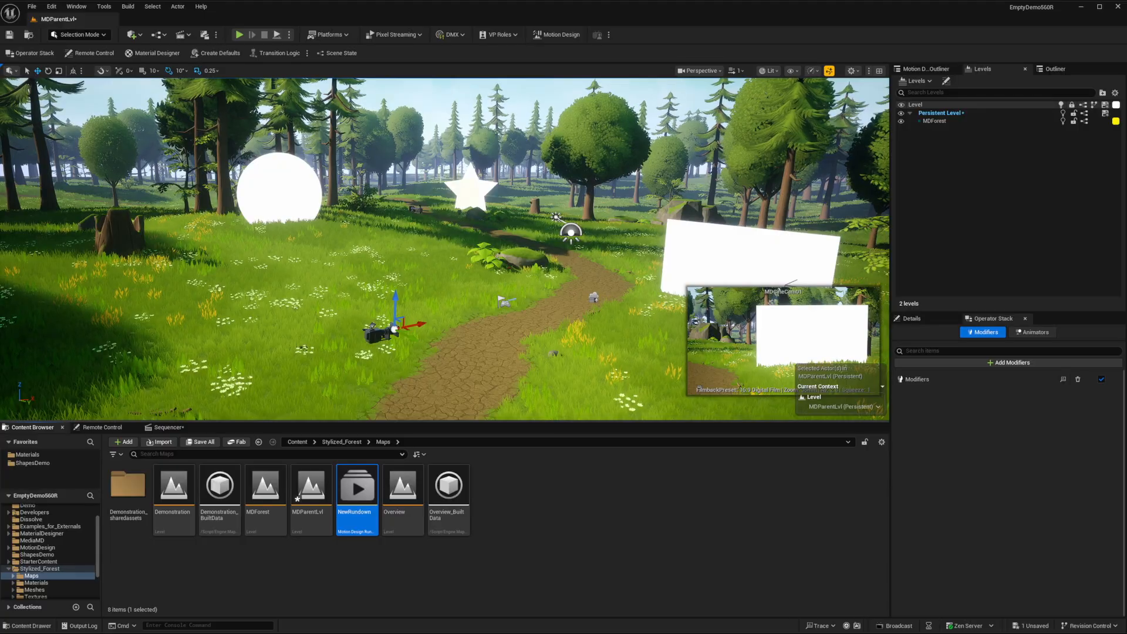
Step: Check the Transition Logic's enabled state, mode and layer options, and view the level's Sequencer
{"action": "left_click", "coordinate": [307, 53]}
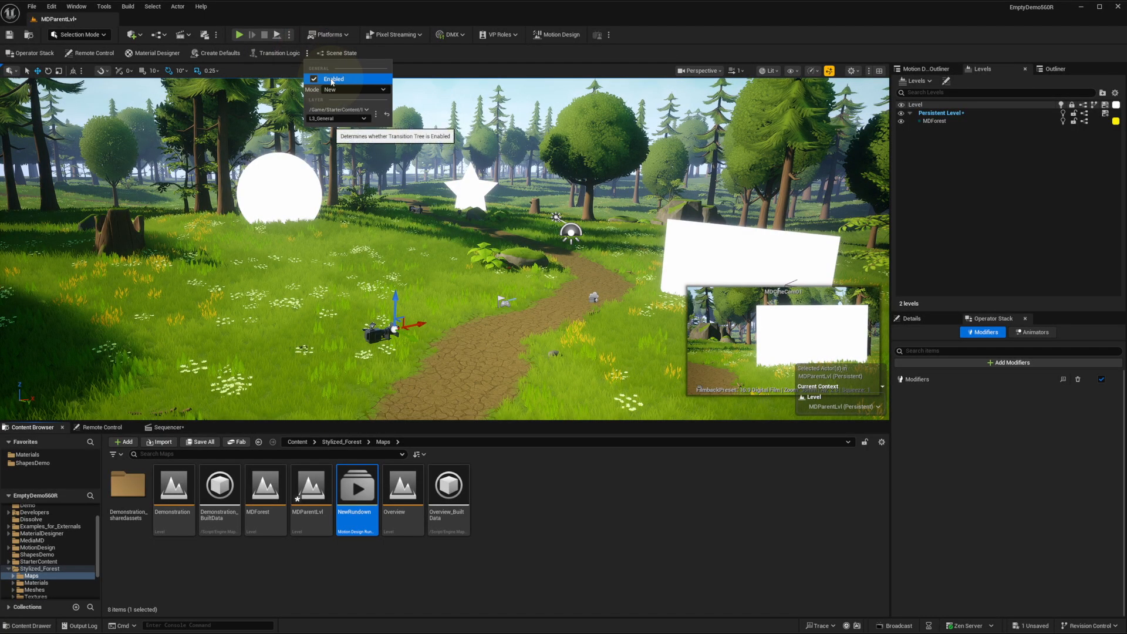
{"action": "left_click", "coordinate": [364, 119]}
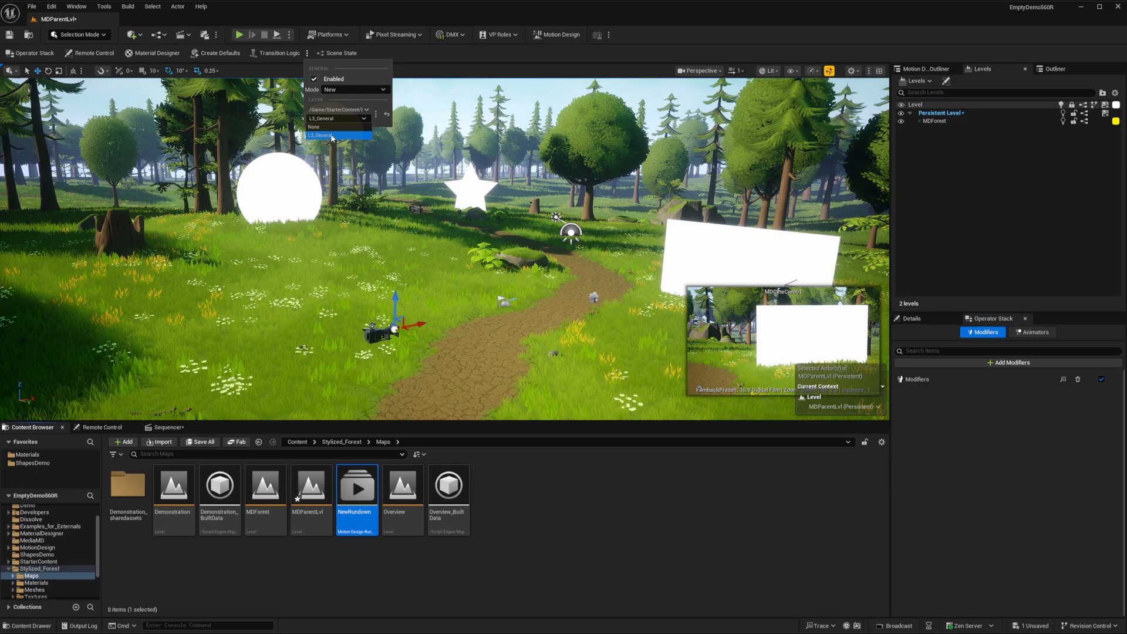
{"action": "left_click", "coordinate": [434, 59]}
{"action": "left_click", "coordinate": [307, 53]}
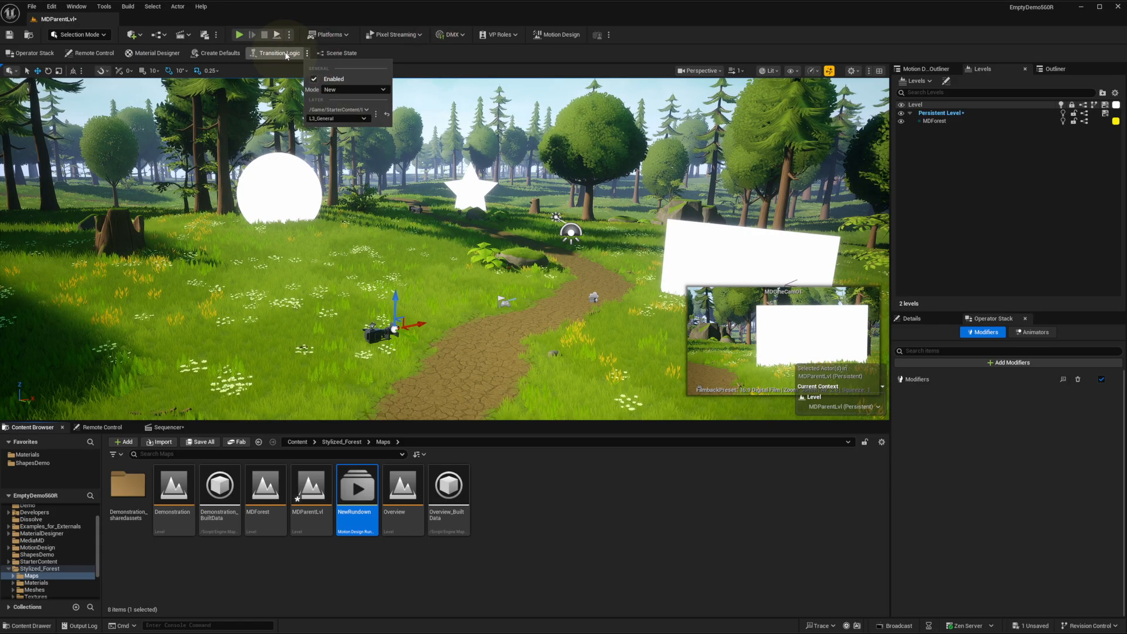
{"action": "left_click", "coordinate": [404, 51]}
{"action": "left_click", "coordinate": [154, 431]}
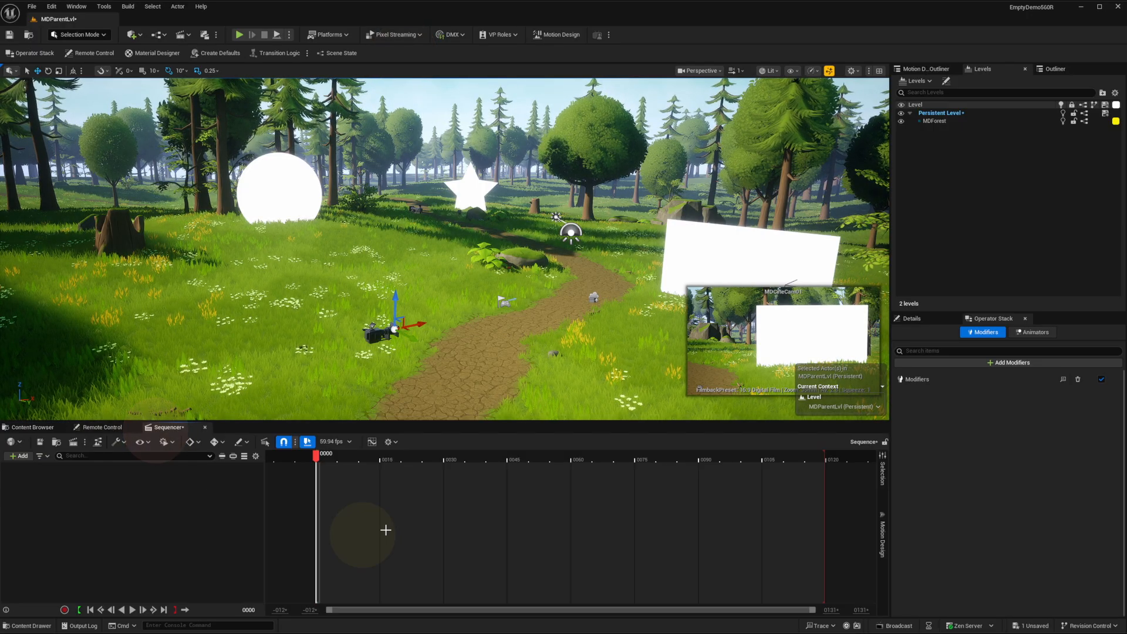
Step: Review the Sequencer's Motion Design sequence list, the Maps folder's assets, the MDForest sublevel and the cine cameras in the outliner
{"action": "left_click", "coordinate": [884, 544]}
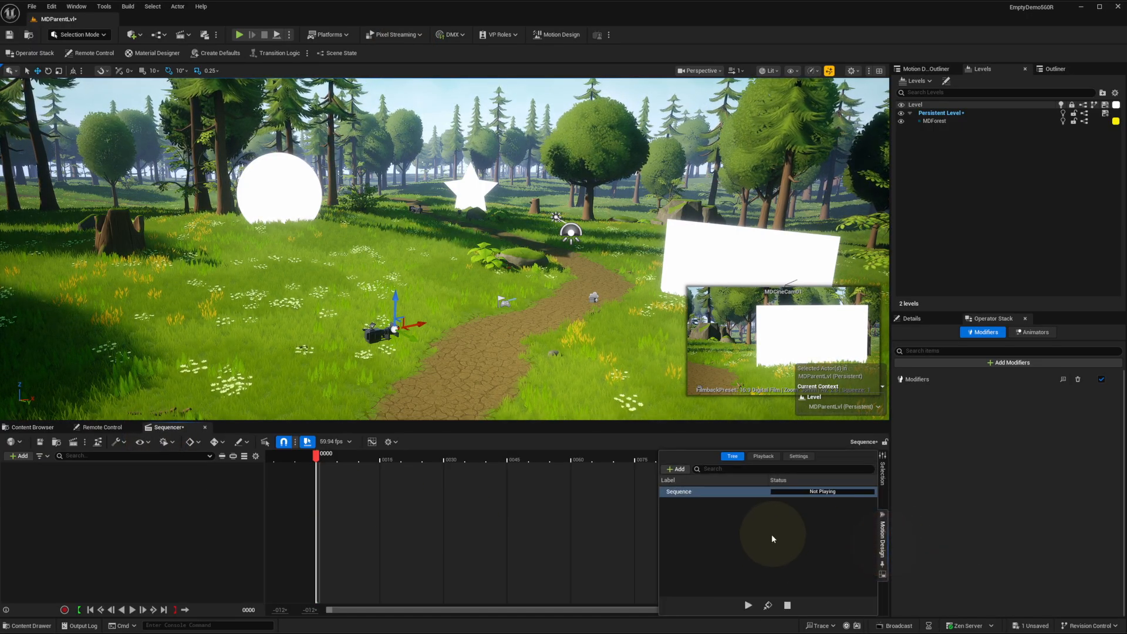
{"action": "left_click", "coordinate": [32, 427]}
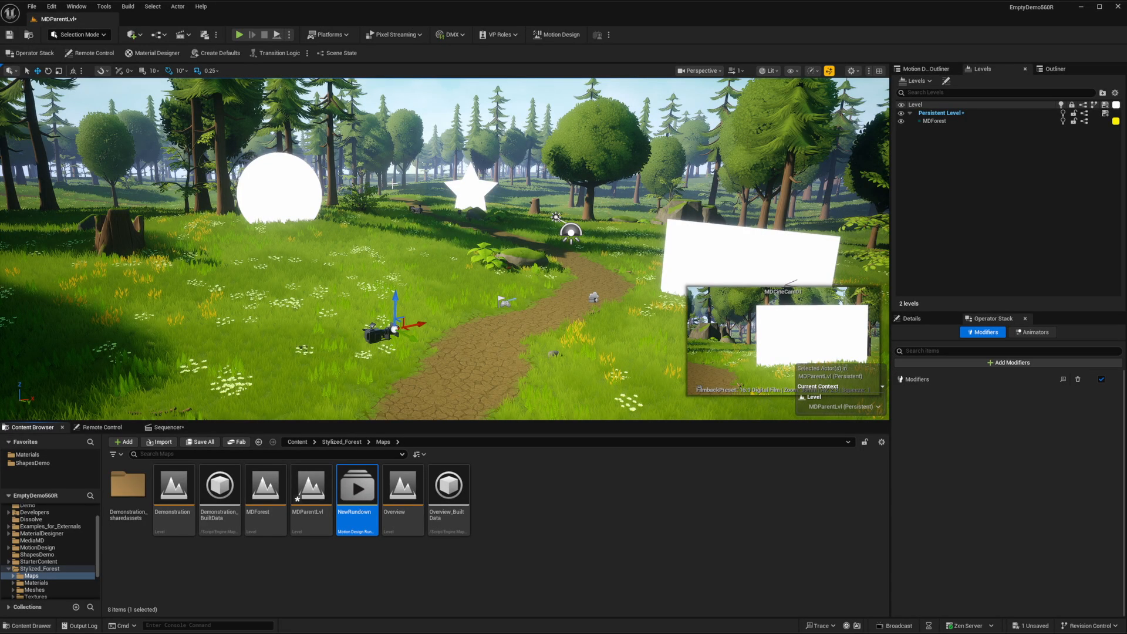
{"action": "left_click", "coordinate": [417, 209]}
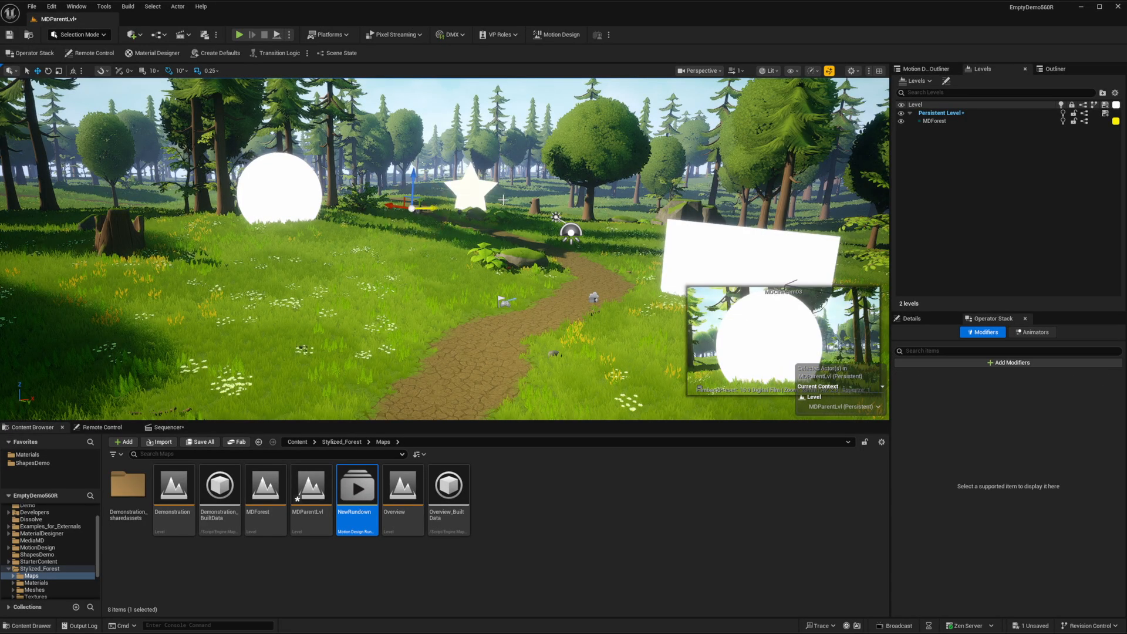
{"action": "left_click", "coordinate": [927, 70]}
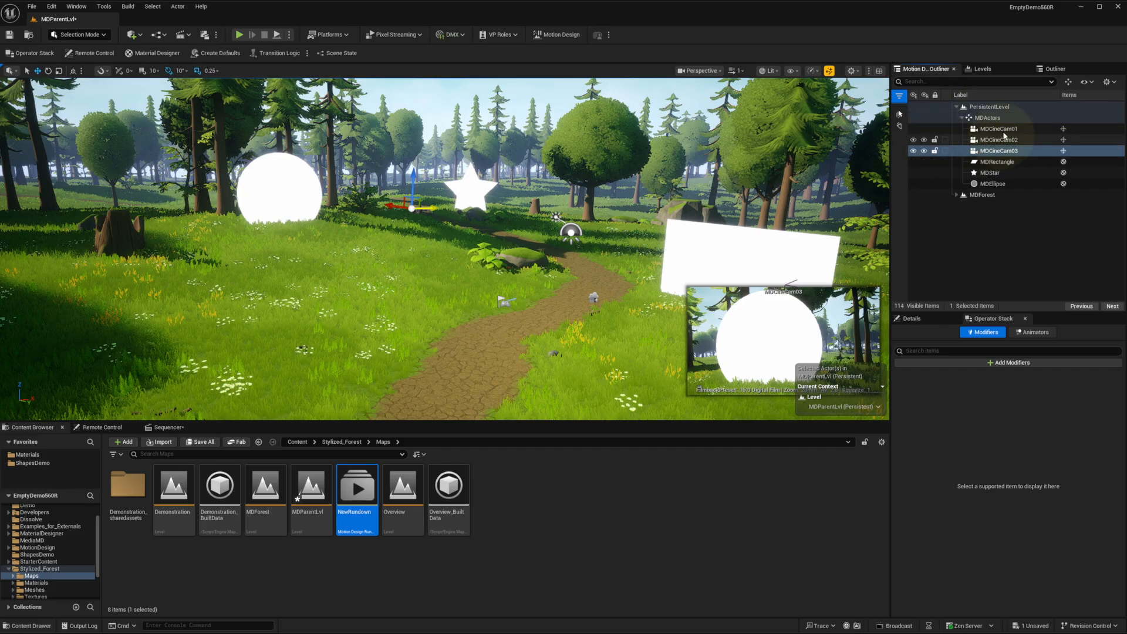
{"action": "left_click", "coordinate": [985, 70]}
{"action": "left_click", "coordinate": [938, 122]}
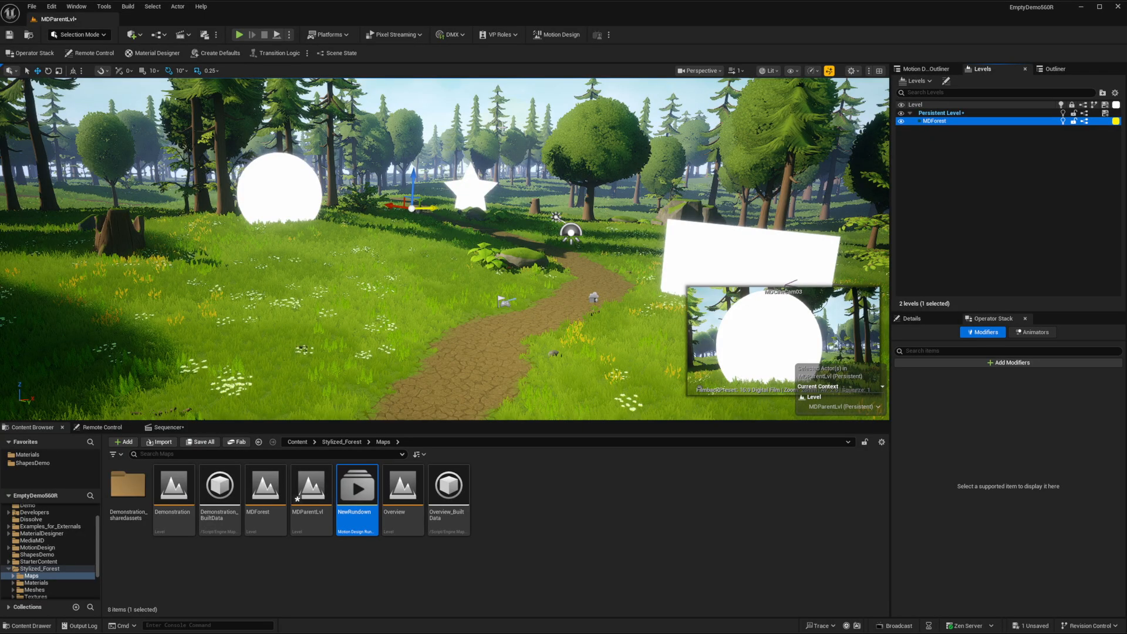
{"action": "left_click", "coordinate": [934, 122]}
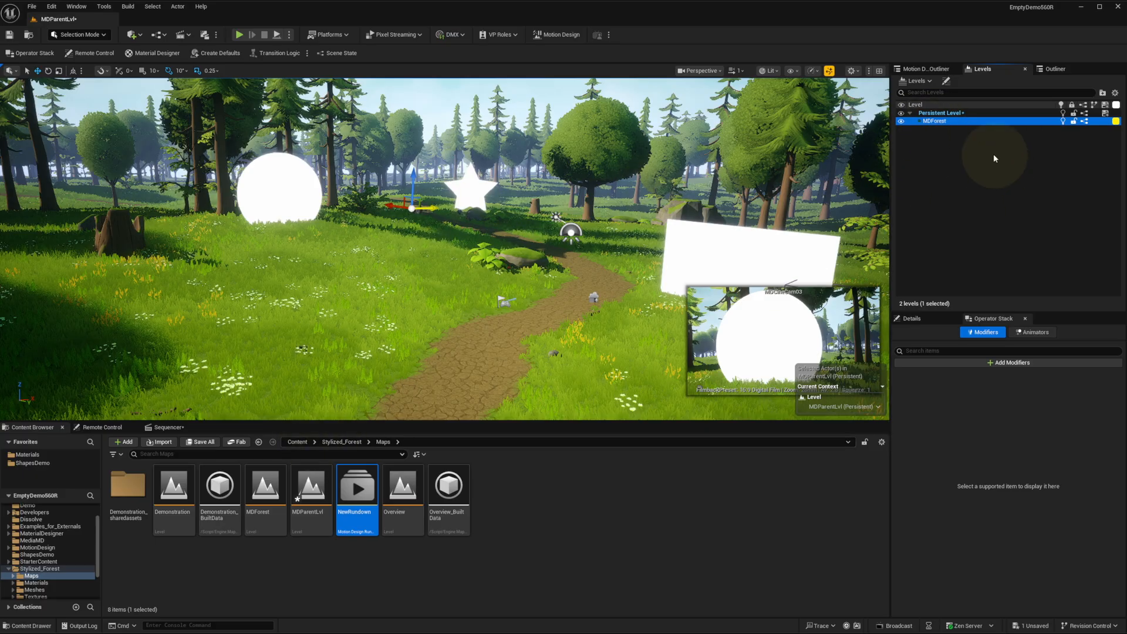
{"action": "left_click", "coordinate": [929, 69]}
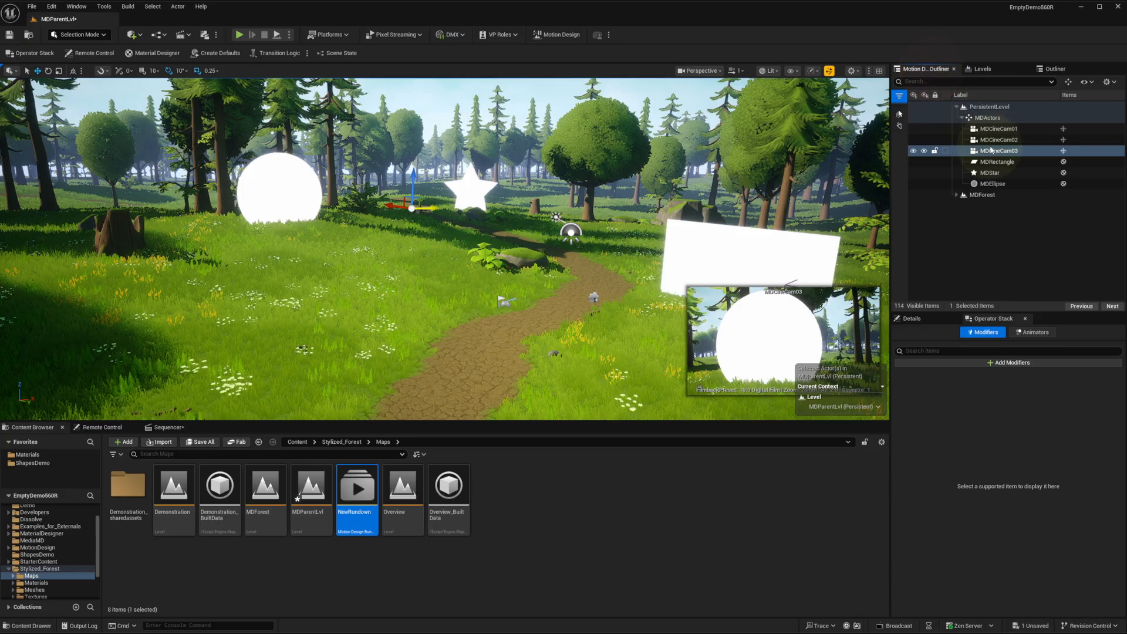
{"action": "left_click", "coordinate": [999, 139]}
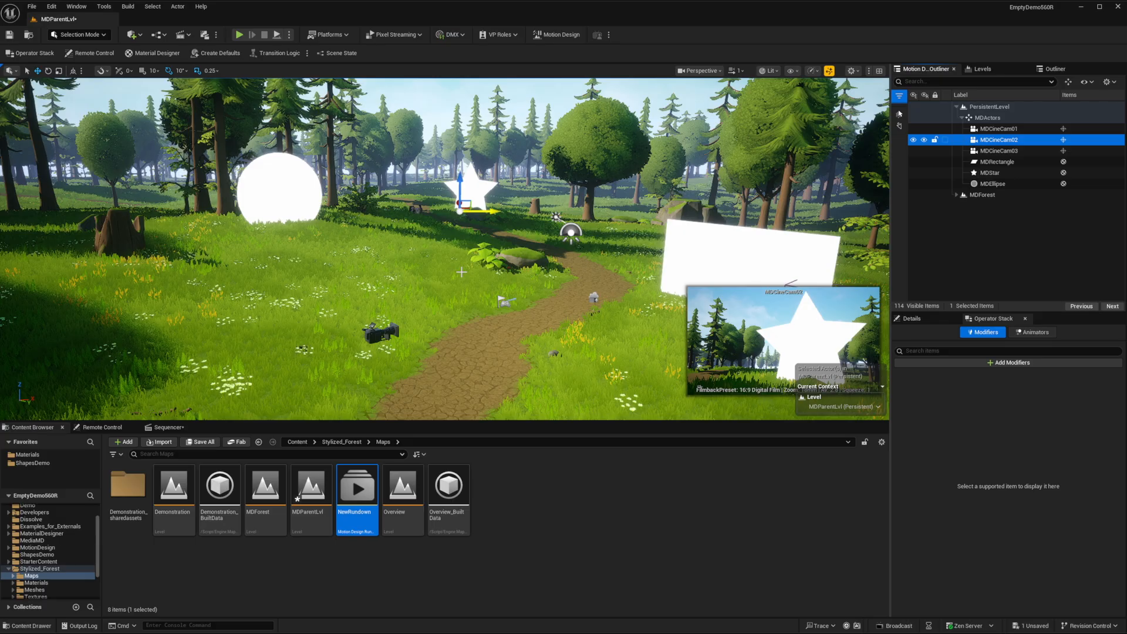
Step: Save the MDParentLvl level and add a Camera Priority modifier to MDCineCam01, MDCineCam02 and MDCineCam03 together
{"action": "left_click", "coordinate": [311, 487]}
{"action": "key", "text": "ctrl+s"}
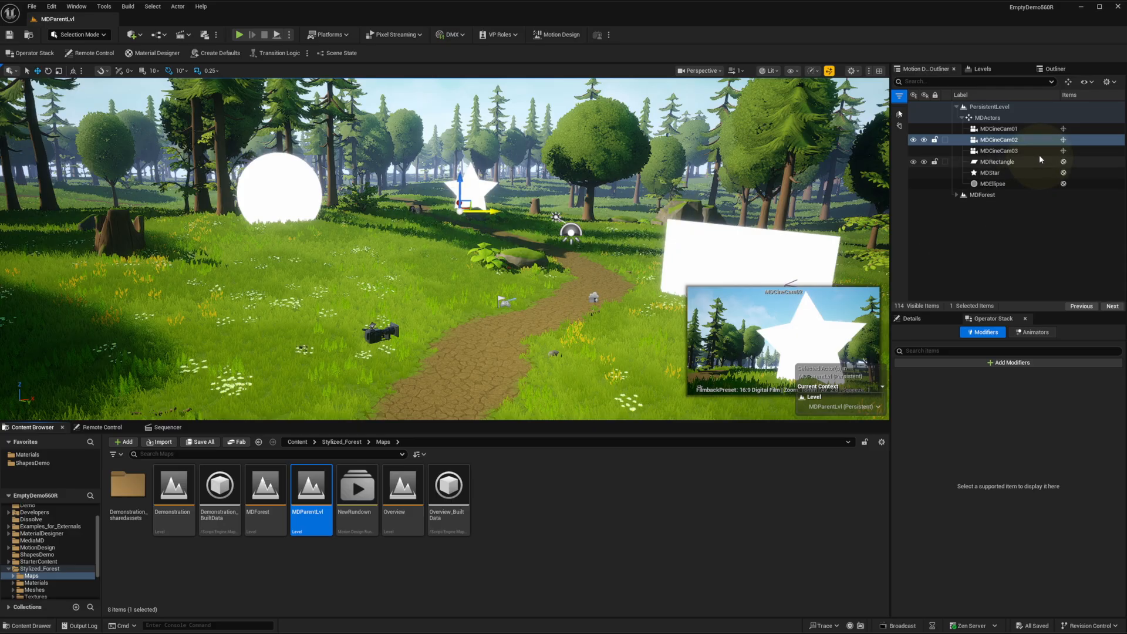
{"action": "left_click", "coordinate": [1009, 130]}
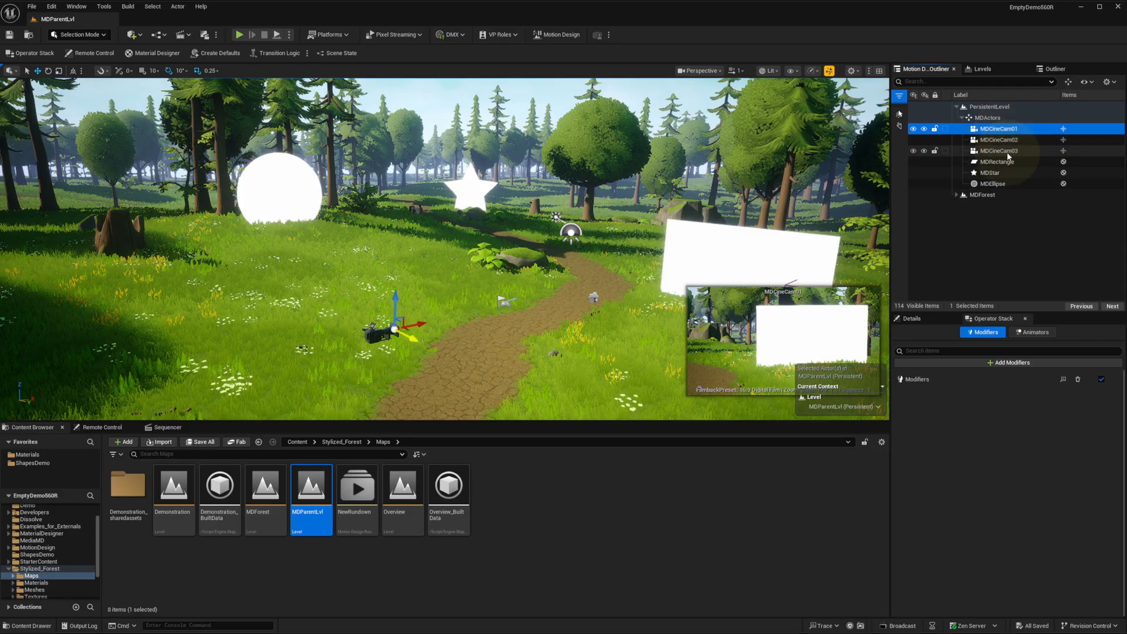
{"action": "left_click", "coordinate": [1009, 151], "text": "shift"}
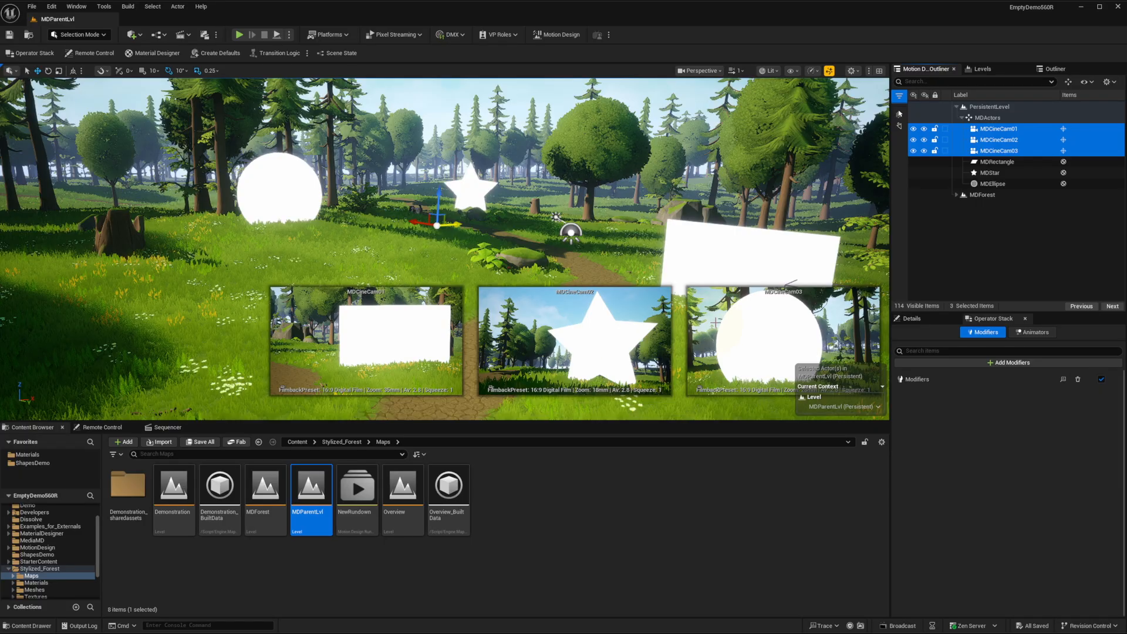
{"action": "left_click", "coordinate": [984, 322]}
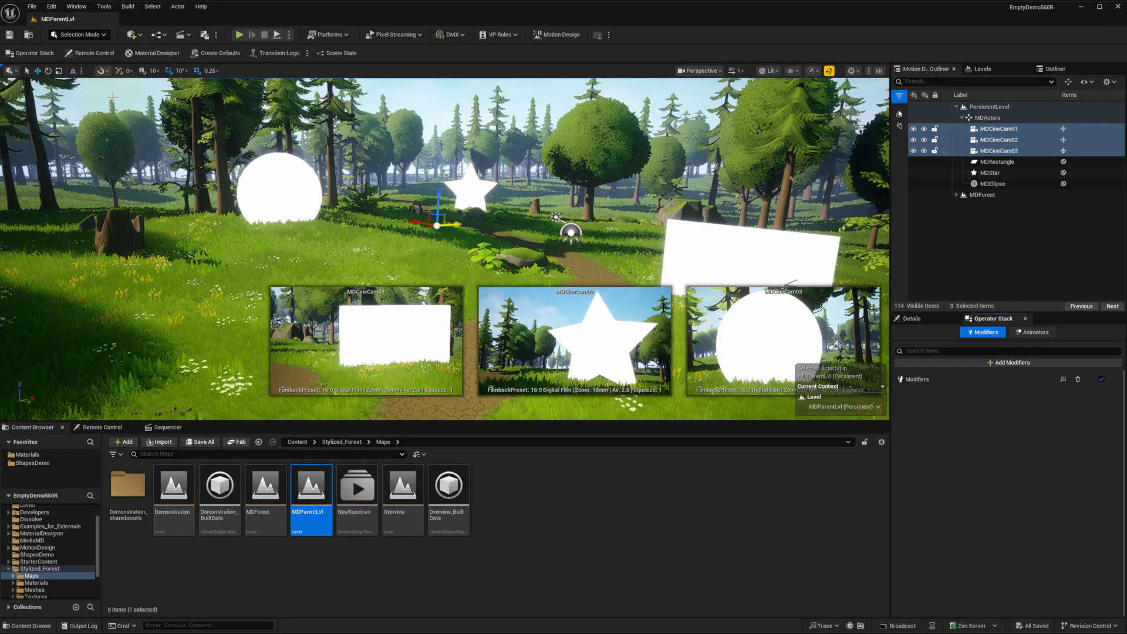
{"action": "left_click", "coordinate": [994, 364]}
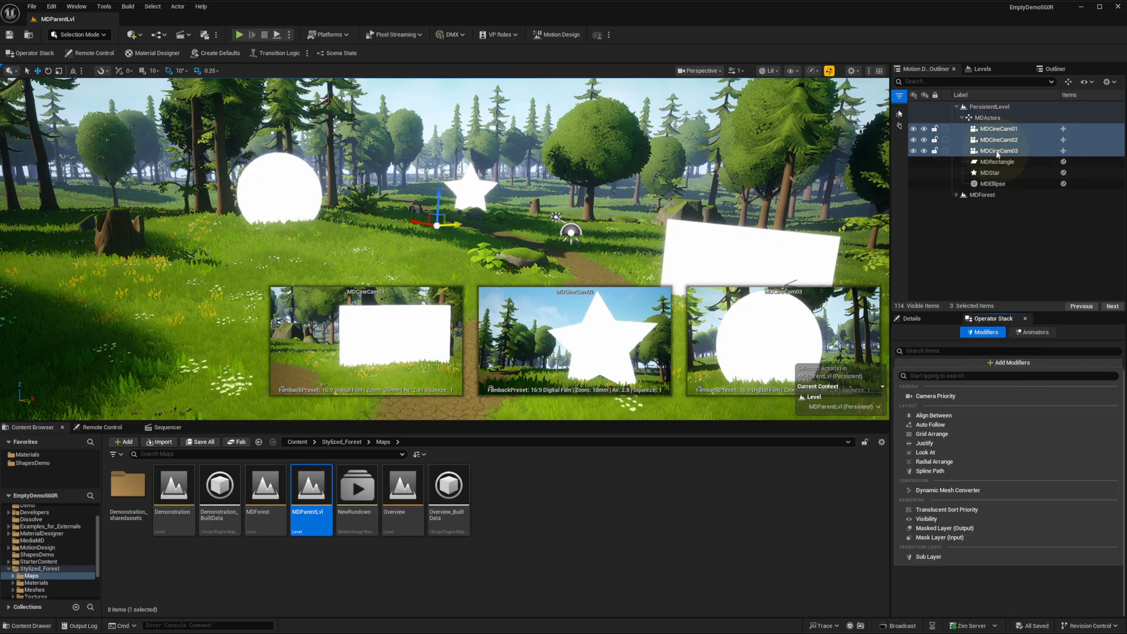
{"action": "left_click", "coordinate": [942, 397]}
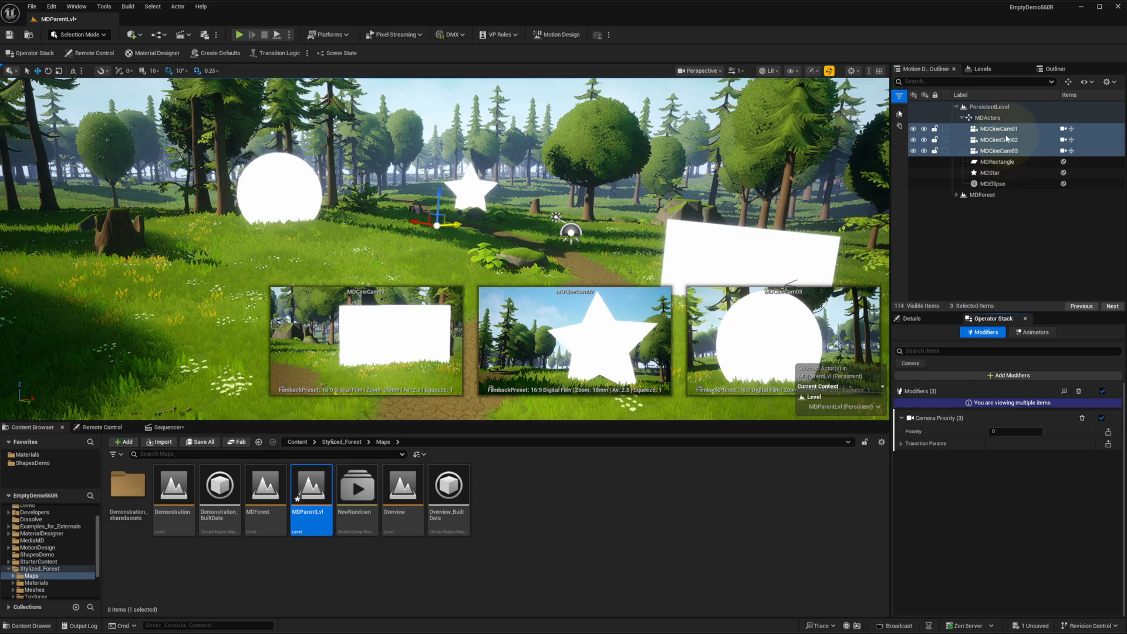
Step: Set MDCineCam01's Camera Priority to 2 and check the priorities of MDCineCam02 and MDCineCam03
{"action": "left_click", "coordinate": [1000, 130]}
{"action": "left_click", "coordinate": [1001, 423]}
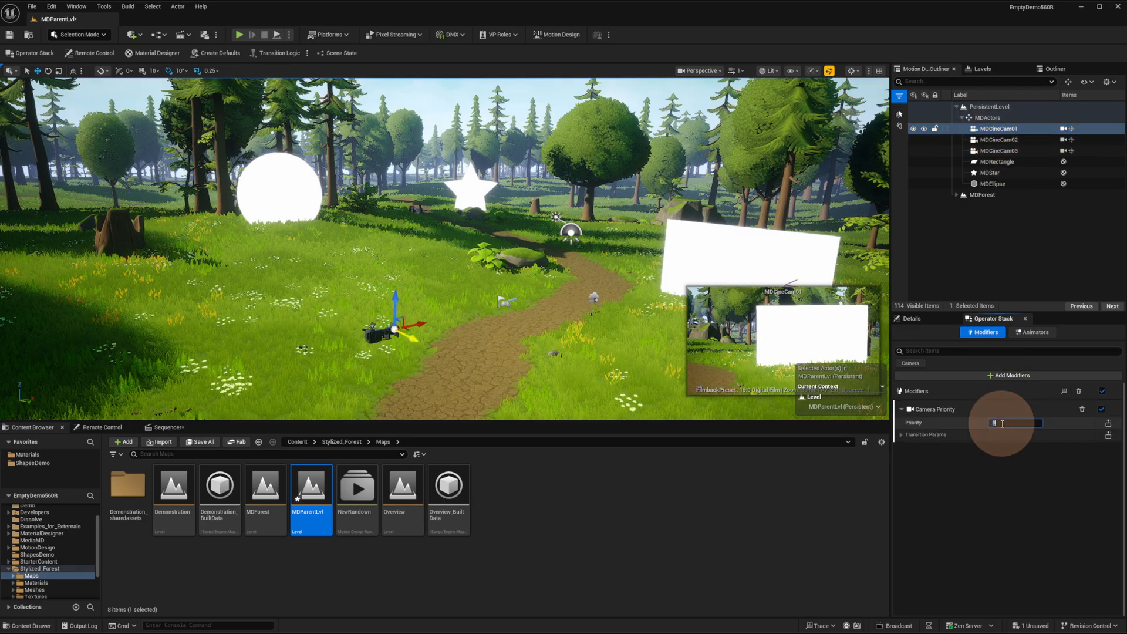
{"action": "type", "text": "2"}
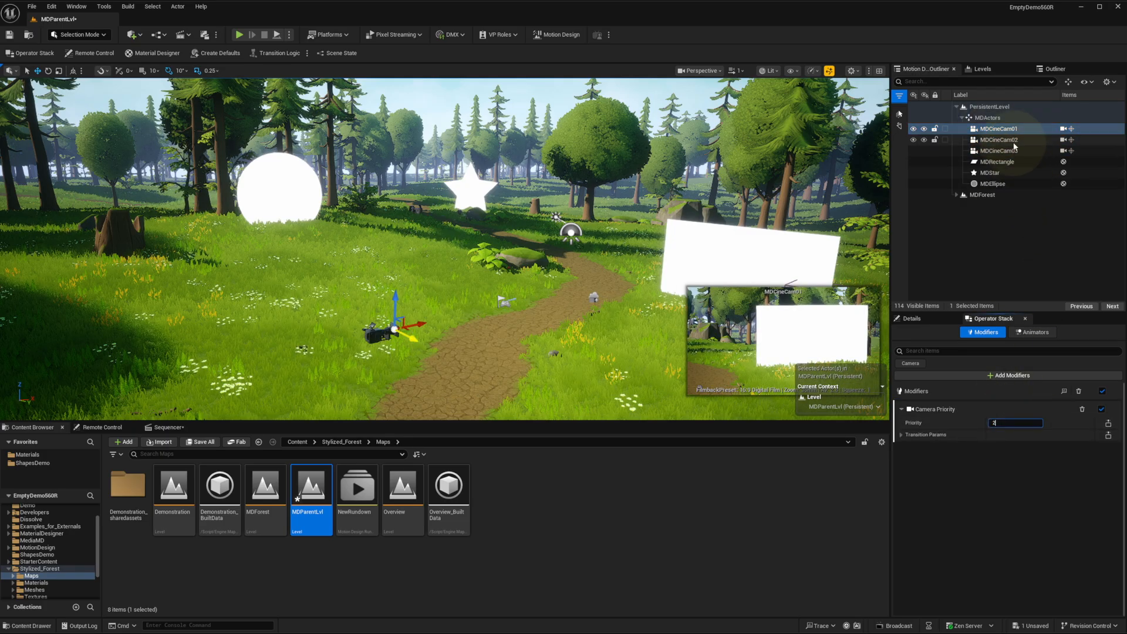
{"action": "left_click", "coordinate": [999, 140]}
{"action": "left_click", "coordinate": [1010, 151]}
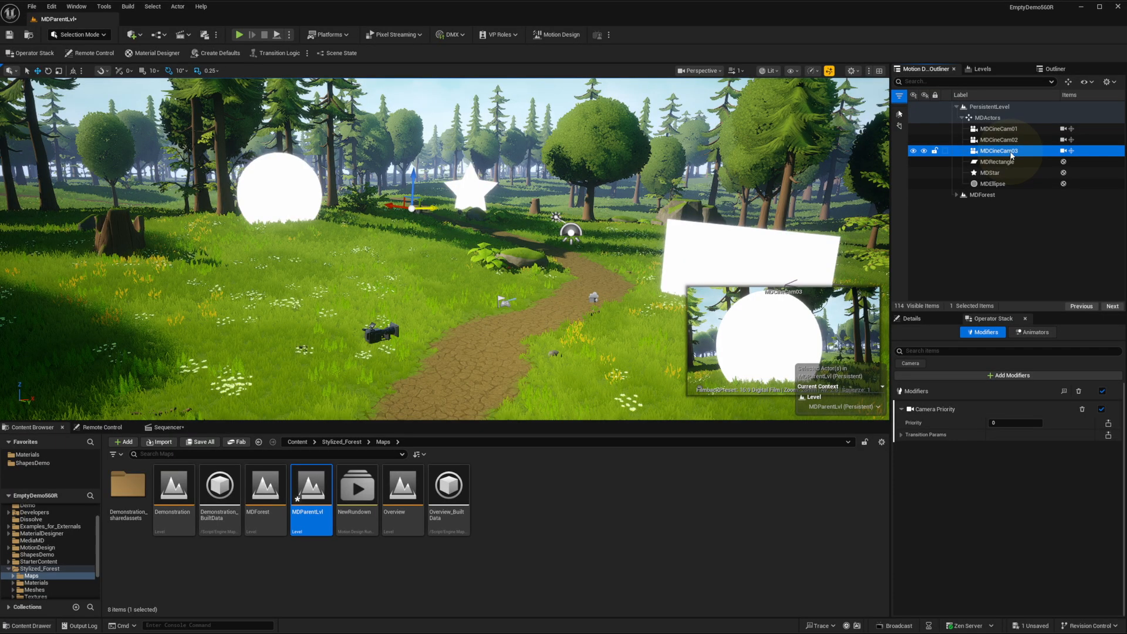
{"action": "left_click", "coordinate": [1000, 140]}
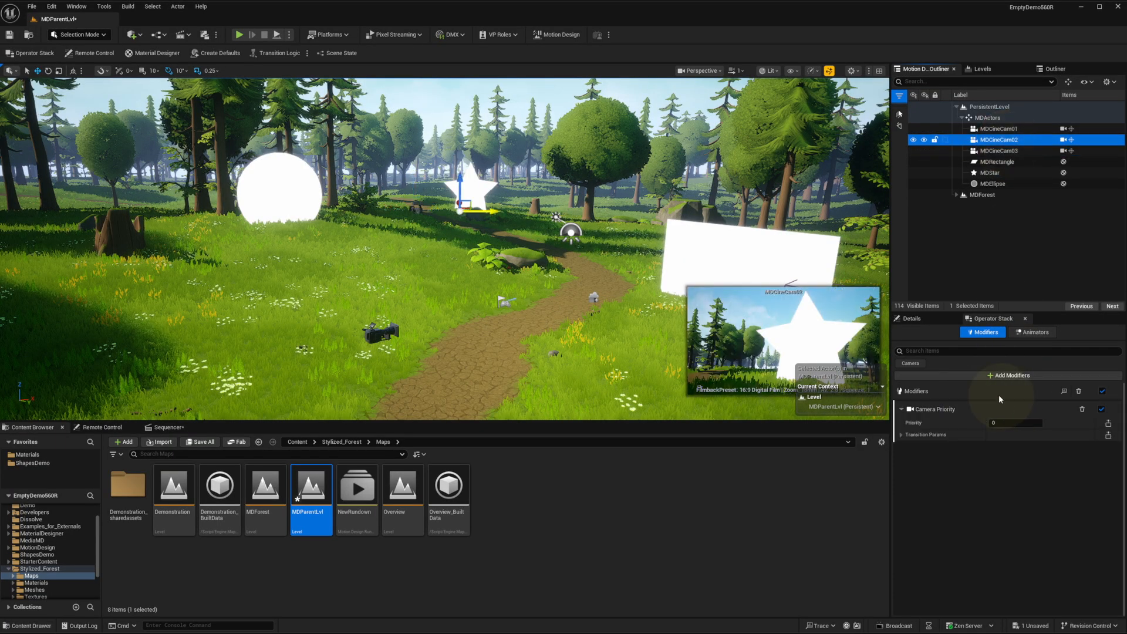
{"action": "left_click", "coordinate": [999, 129]}
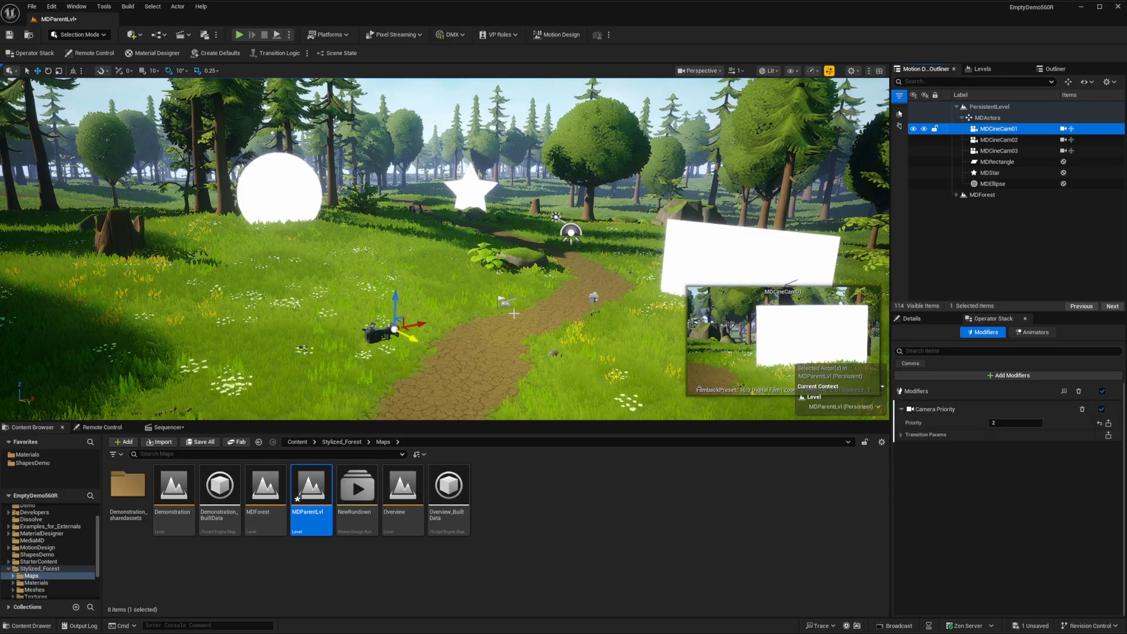
Step: Set the Blend Time in the Camera Priority transition parameters to 2.0 for all three cine cameras at once
{"action": "left_click", "coordinate": [953, 498]}
{"action": "left_click", "coordinate": [907, 435]}
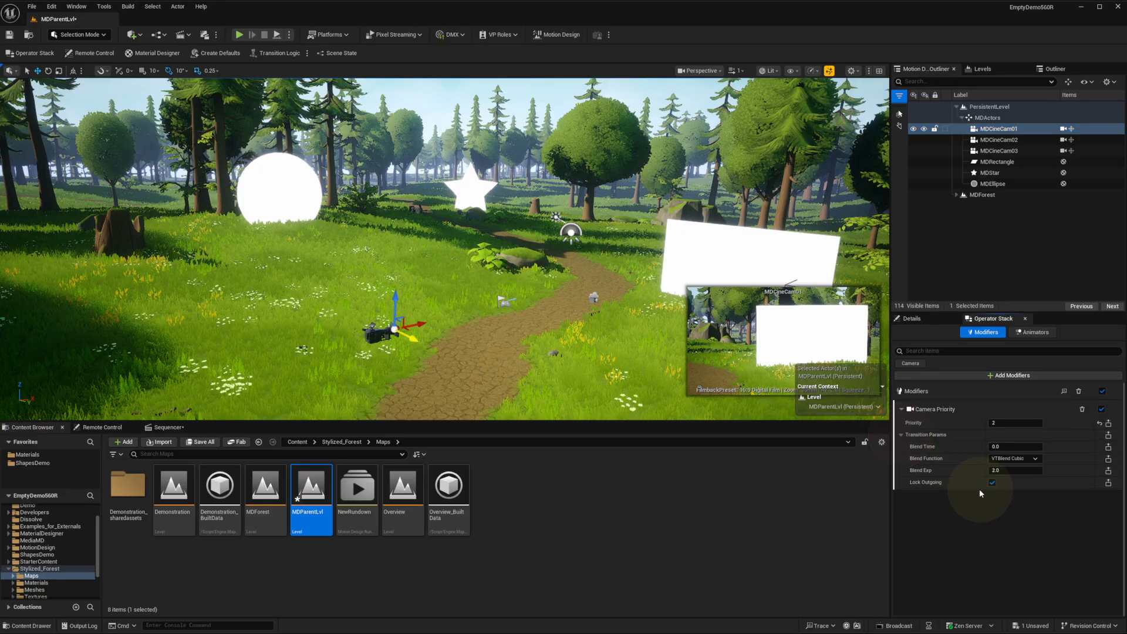
{"action": "left_click", "coordinate": [996, 151], "text": "shift"}
{"action": "left_click", "coordinate": [901, 444]}
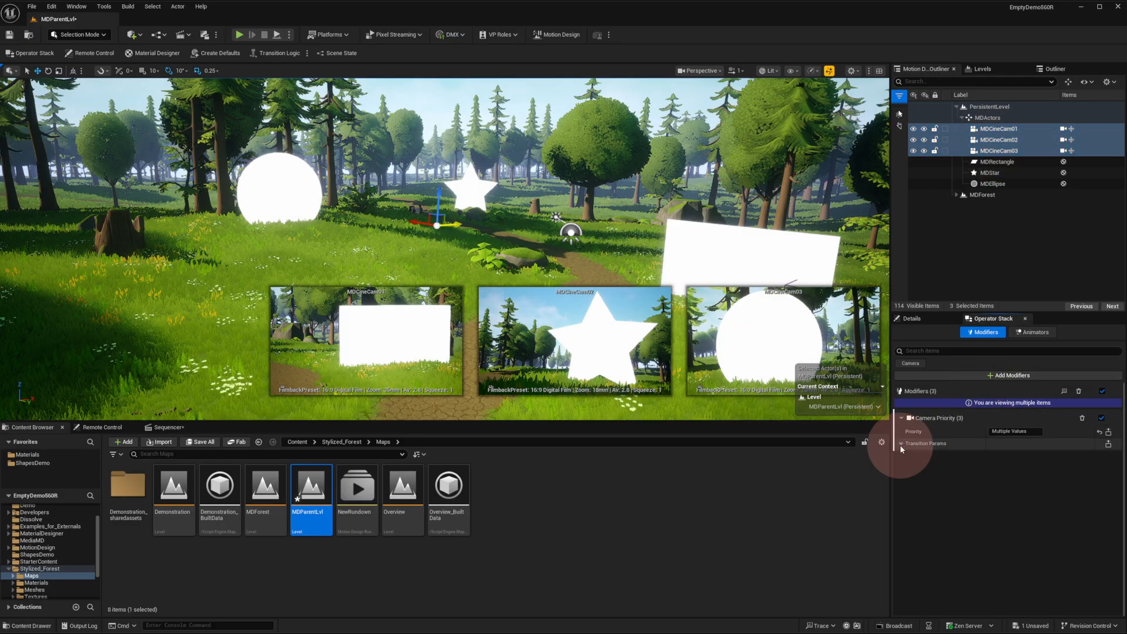
{"action": "left_click", "coordinate": [1006, 455]}
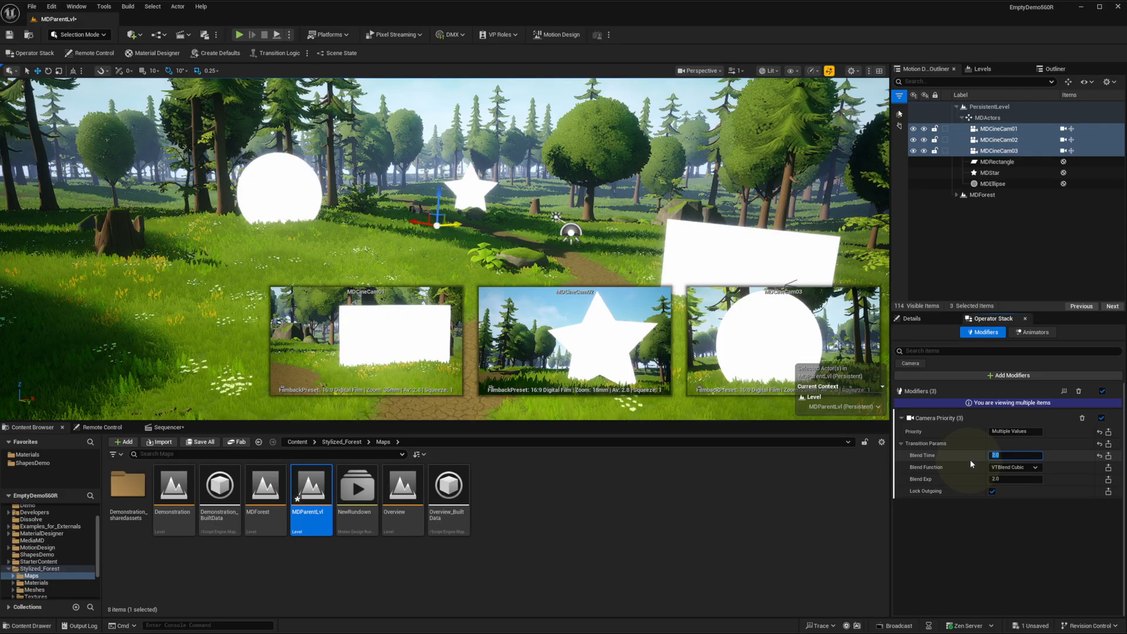
{"action": "left_click", "coordinate": [1010, 455]}
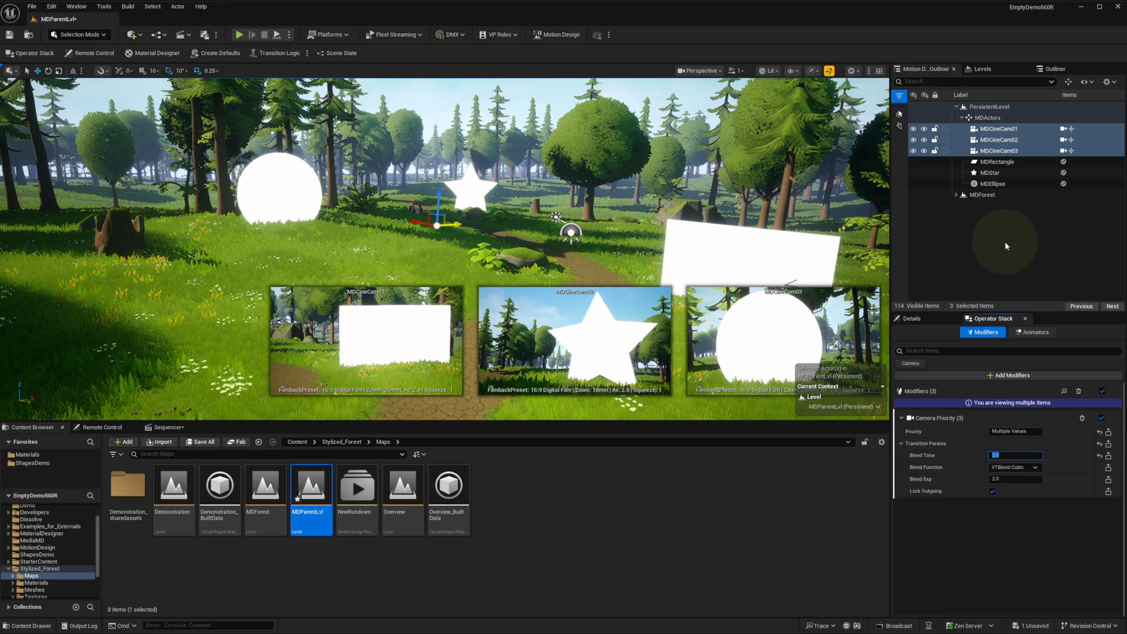
Step: Expose the three cameras' Priority properties in the MDParentLvl Remote Control preset and widen the Owner column to show the camera names
{"action": "left_click", "coordinate": [101, 427]}
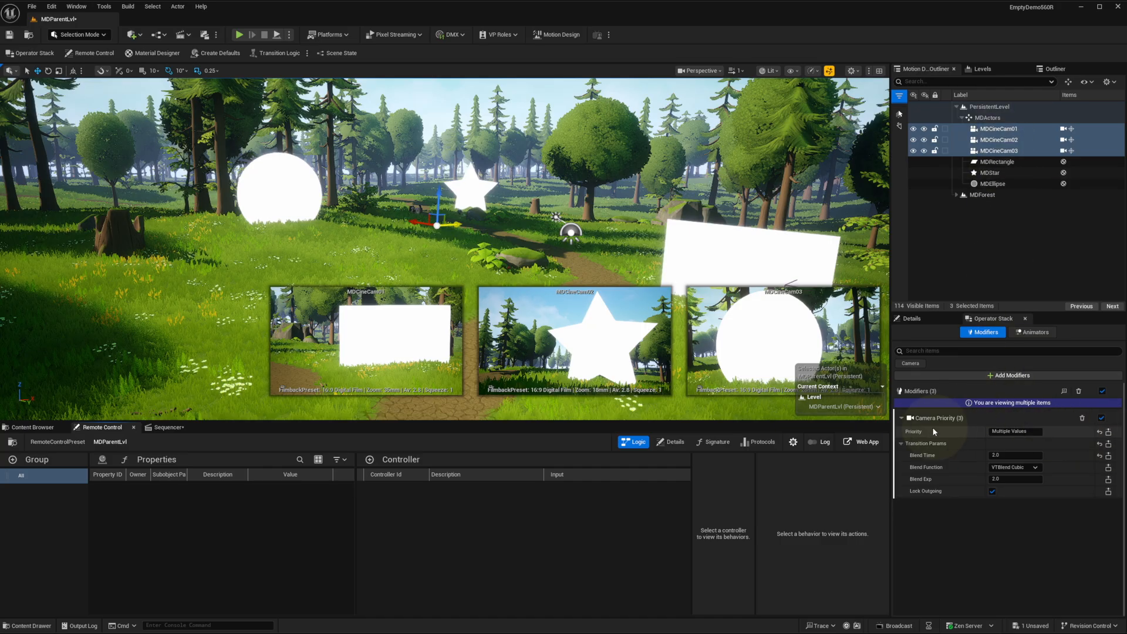
{"action": "left_click", "coordinate": [1109, 433]}
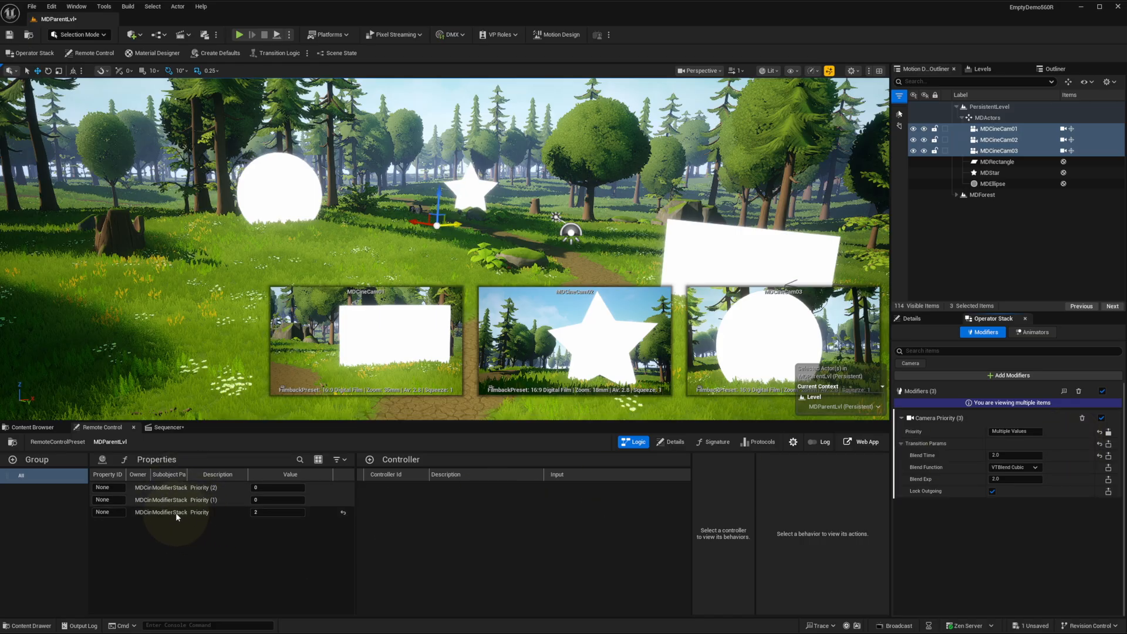
{"action": "left_click_drag", "start_coordinate": [150, 474], "coordinate": [189, 476]}
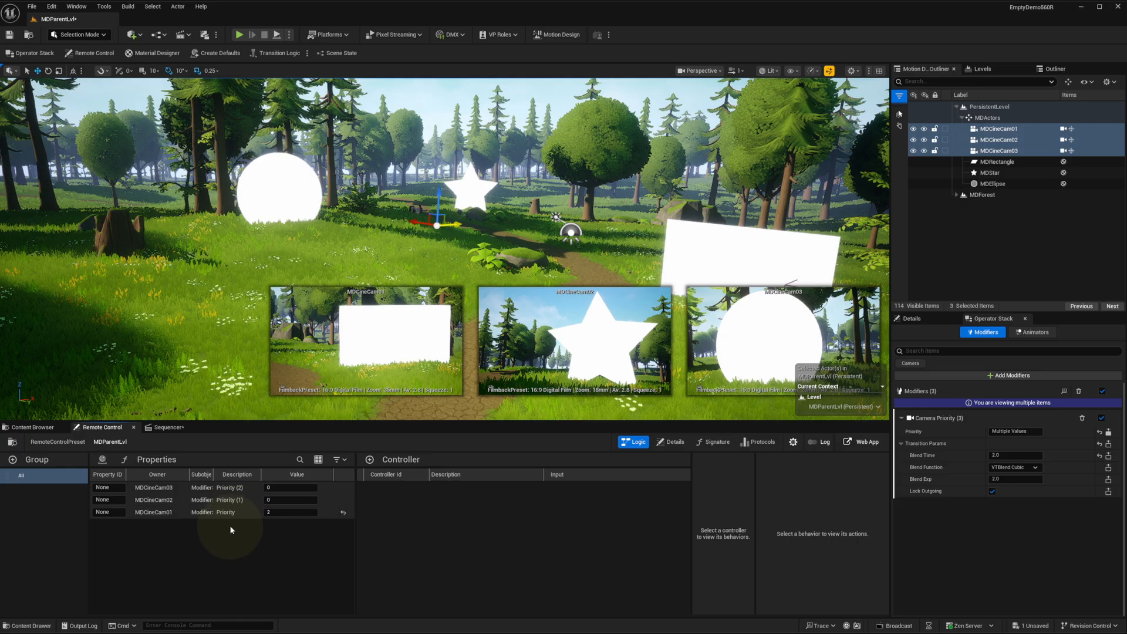
Step: Add a numeric controller to the Remote Control preset, name it CamSelect and set its input to 1
{"action": "right_click", "coordinate": [396, 492]}
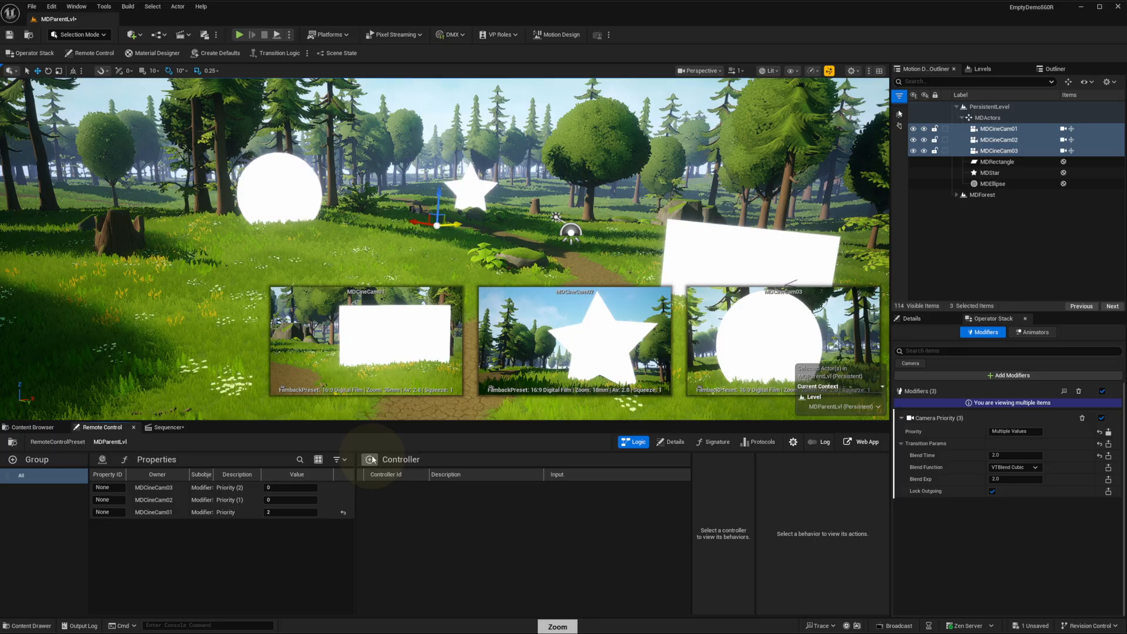
{"action": "left_click", "coordinate": [396, 497]}
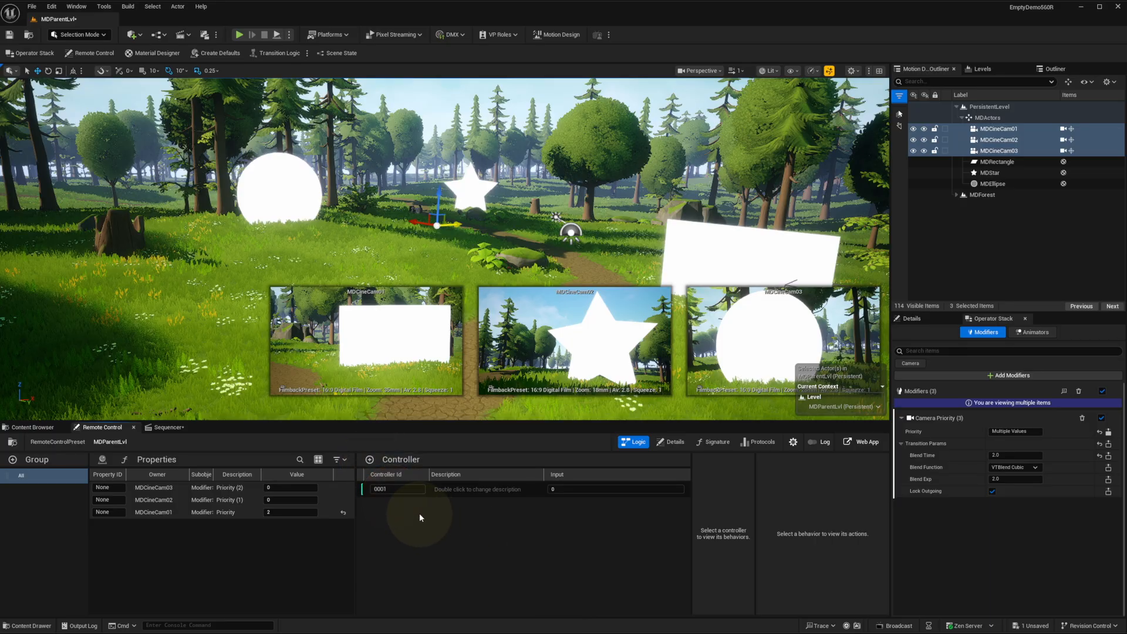
{"action": "double_click", "coordinate": [399, 490]}
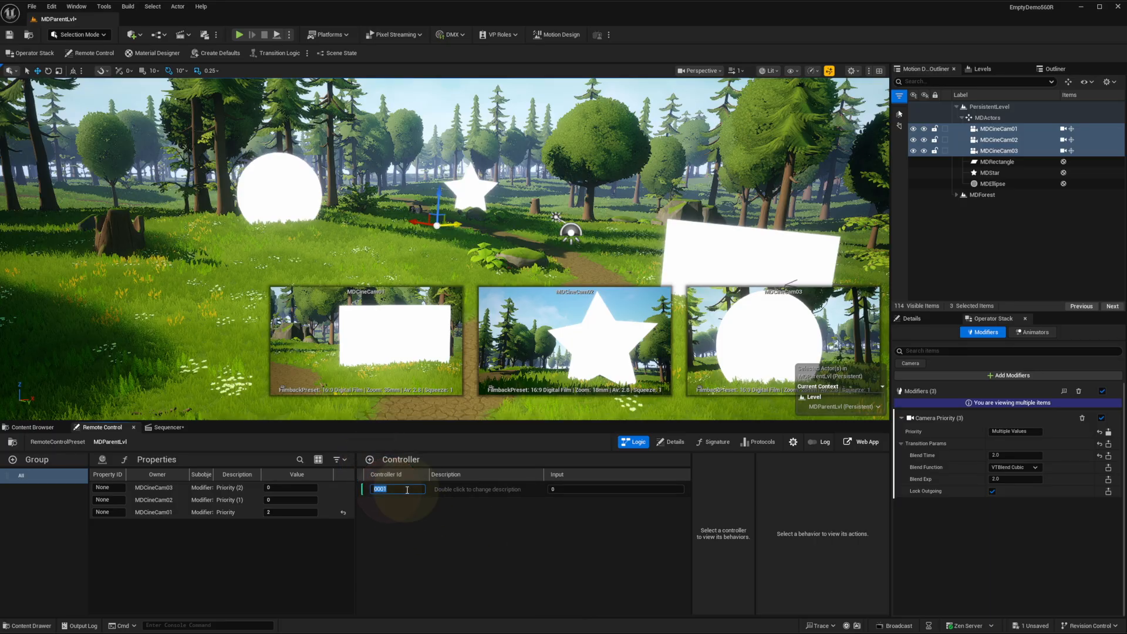
{"action": "type", "text": "CamSelect"}
{"action": "key", "text": "Tab"}
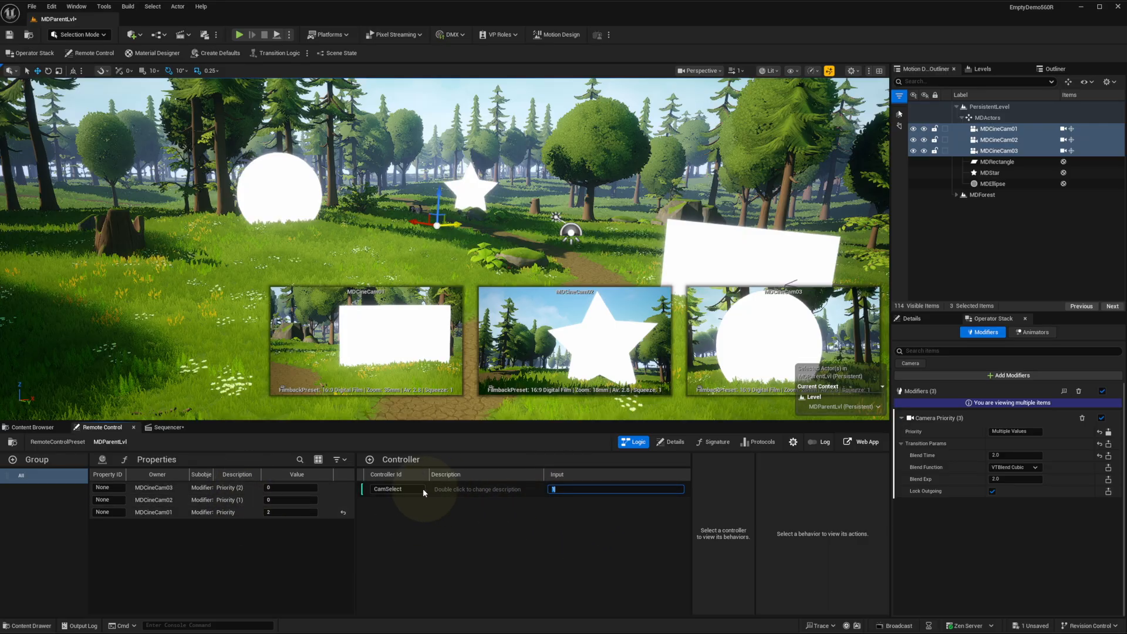
{"action": "left_click", "coordinate": [470, 495]}
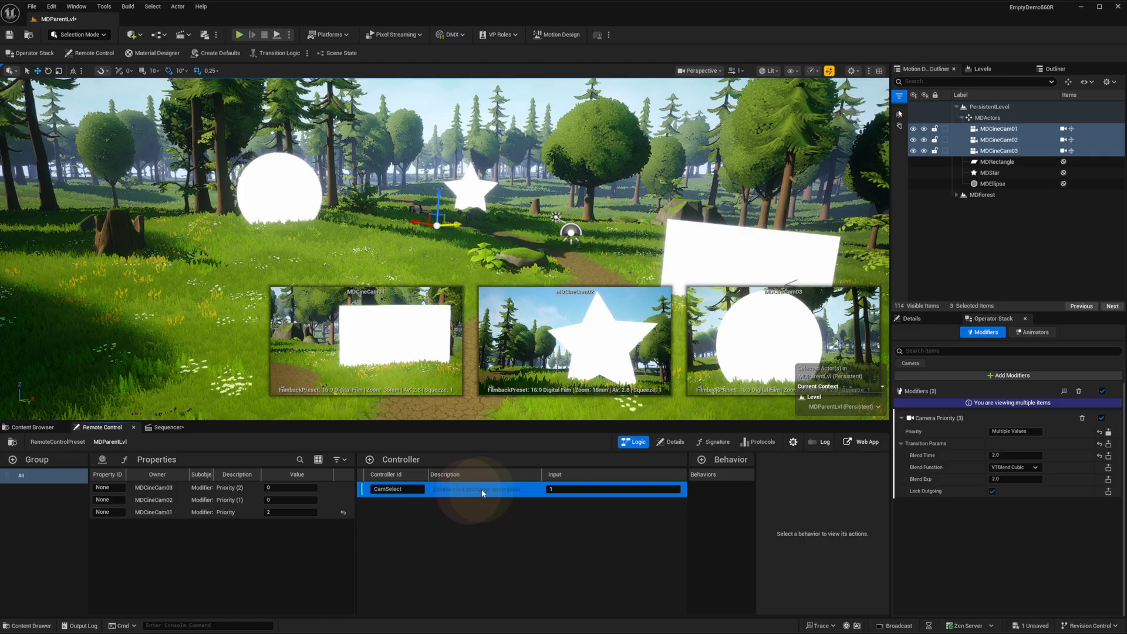
Step: Add a Conditional behavior to the CamSelect controller, show its condition settings, and open the controller's input for editing
{"action": "left_click", "coordinate": [701, 460]}
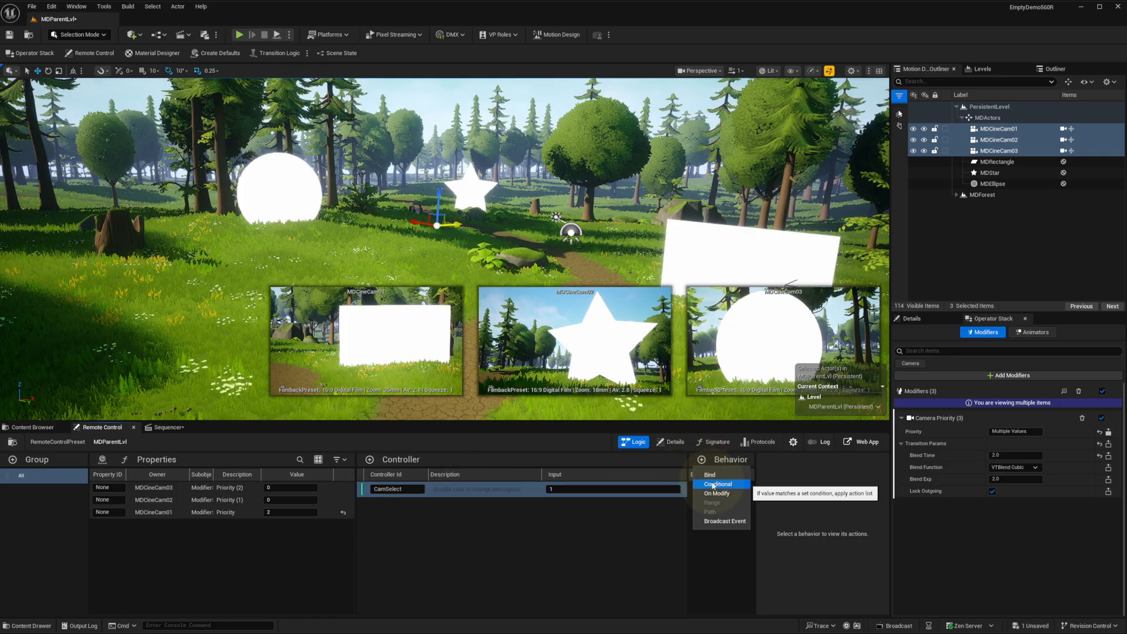
{"action": "left_click", "coordinate": [714, 485]}
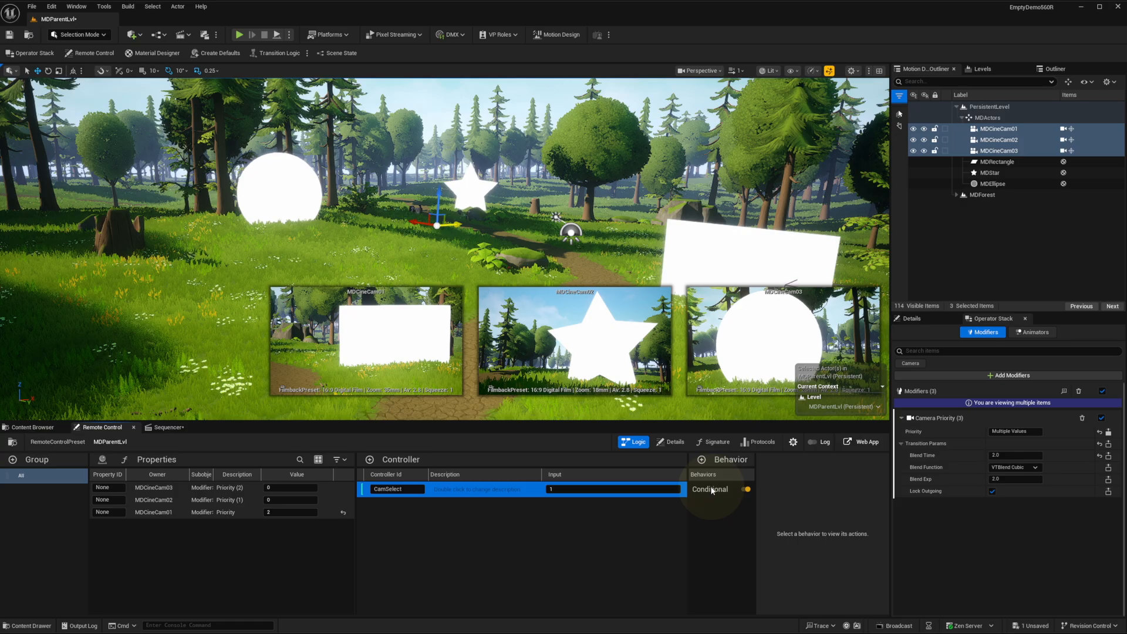
{"action": "left_click", "coordinate": [713, 495]}
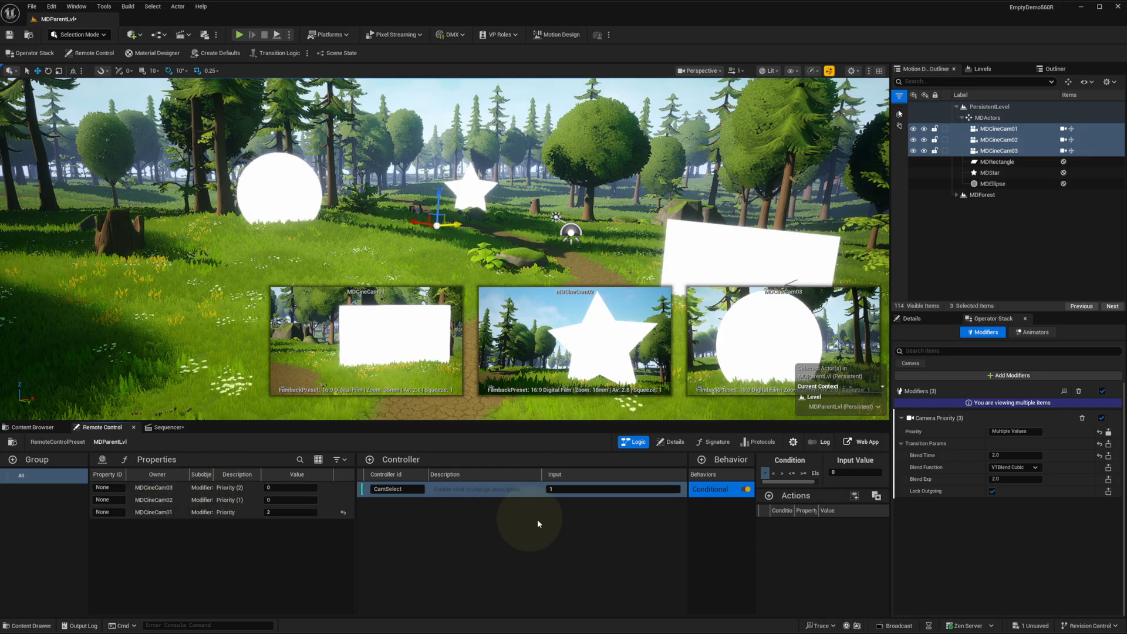
{"action": "left_click", "coordinate": [555, 490]}
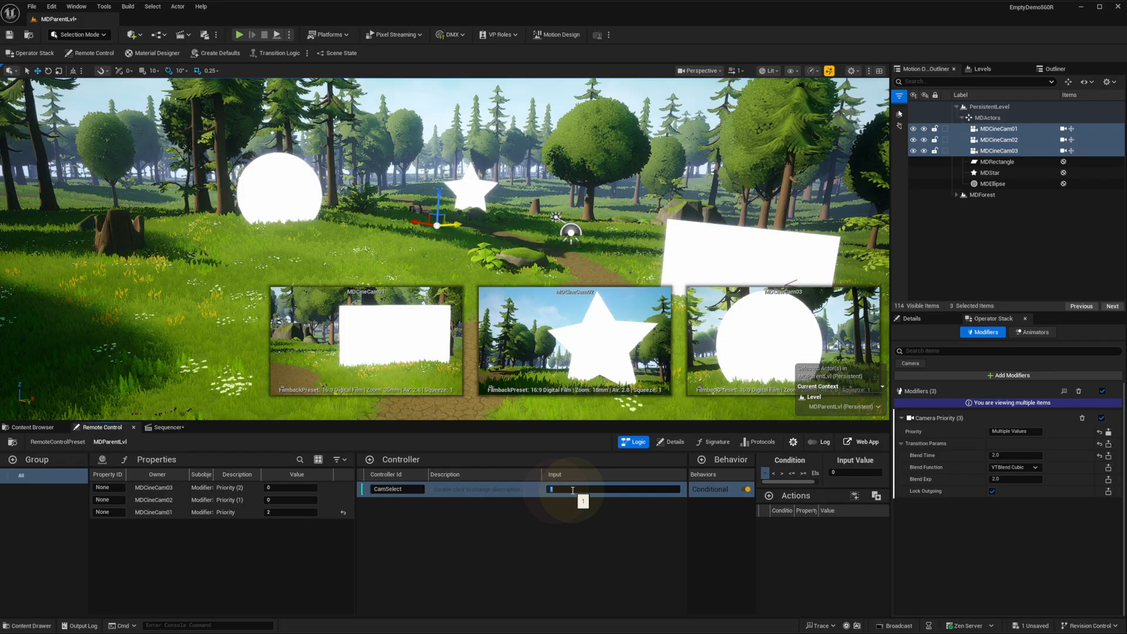
Step: Add conditional actions for an input value of 2 that set MDCineCam02's Priority to 2 and the other two cameras' to 0
{"action": "left_click", "coordinate": [846, 473]}
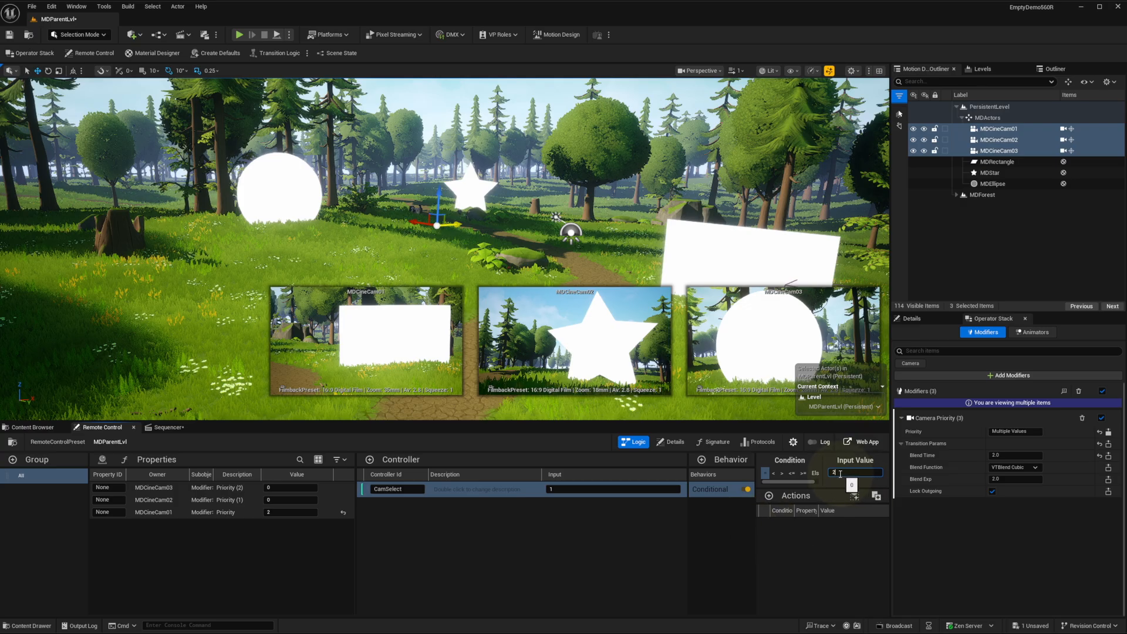
{"action": "left_click", "coordinate": [270, 501]}
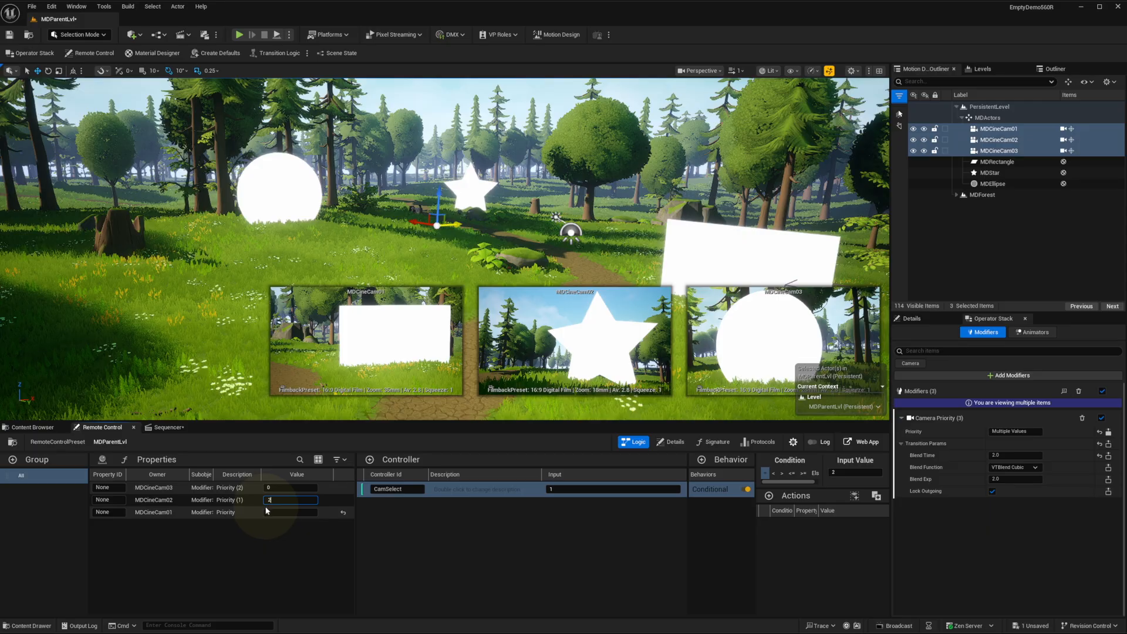
{"action": "type", "text": "2"}
{"action": "left_click", "coordinate": [300, 514]}
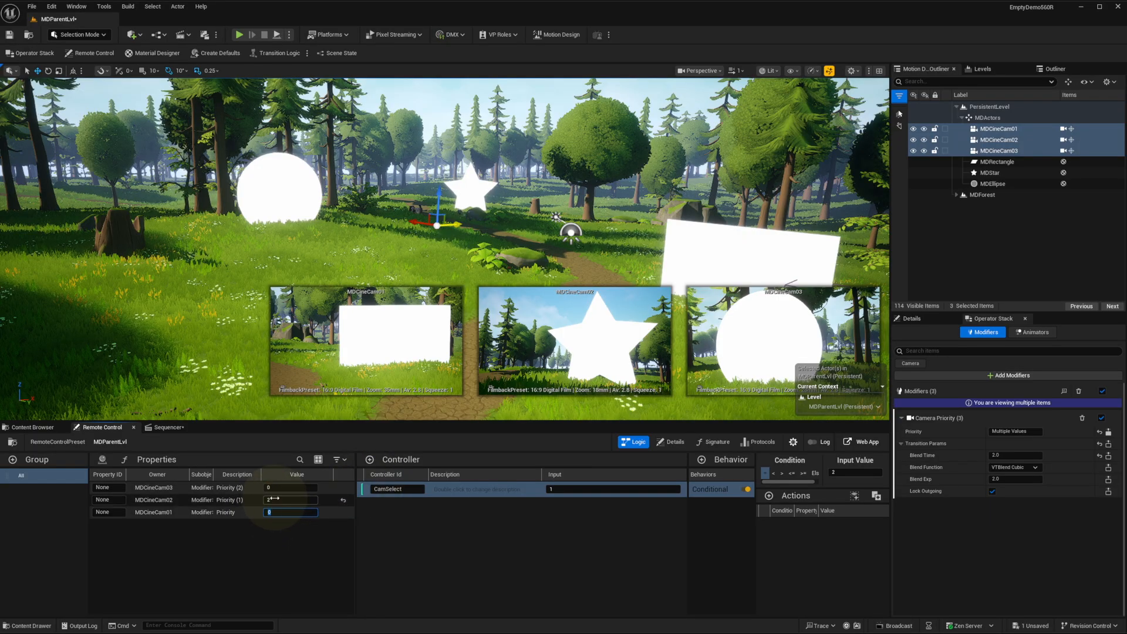
{"action": "left_click", "coordinate": [213, 488]}
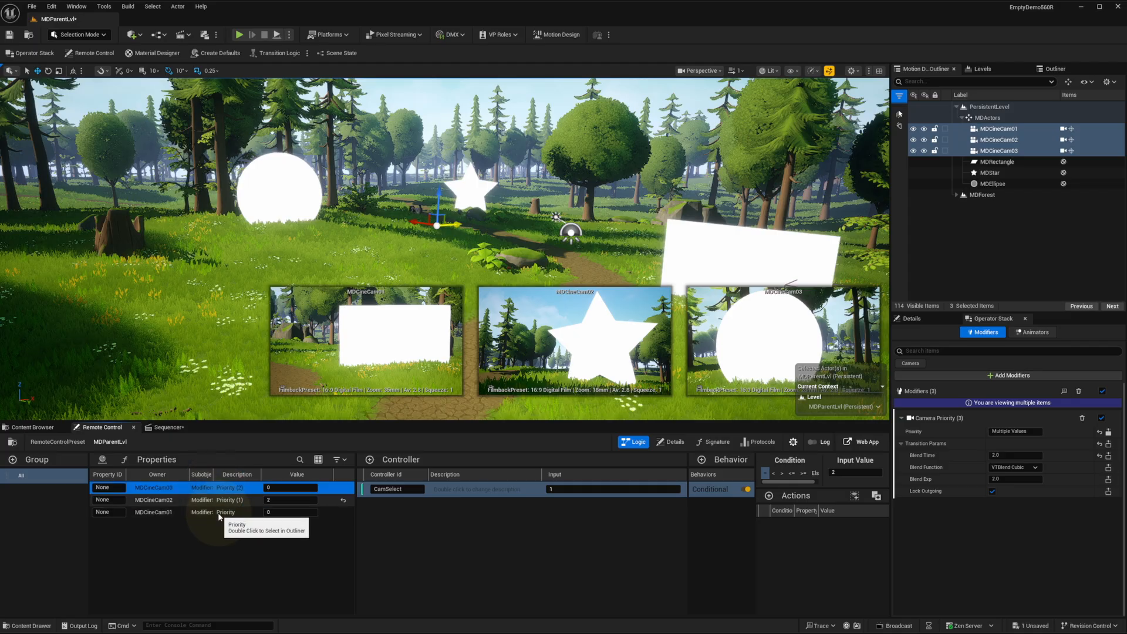
{"action": "left_click", "coordinate": [218, 513], "text": "shift"}
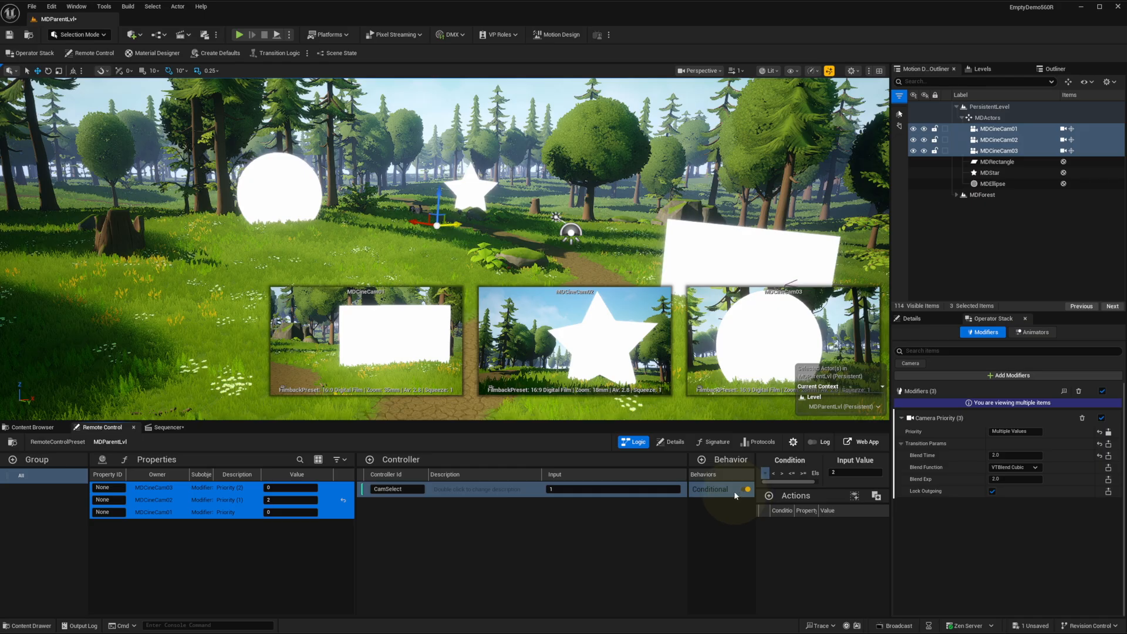
{"action": "left_click_drag", "start_coordinate": [199, 489], "coordinate": [806, 545]}
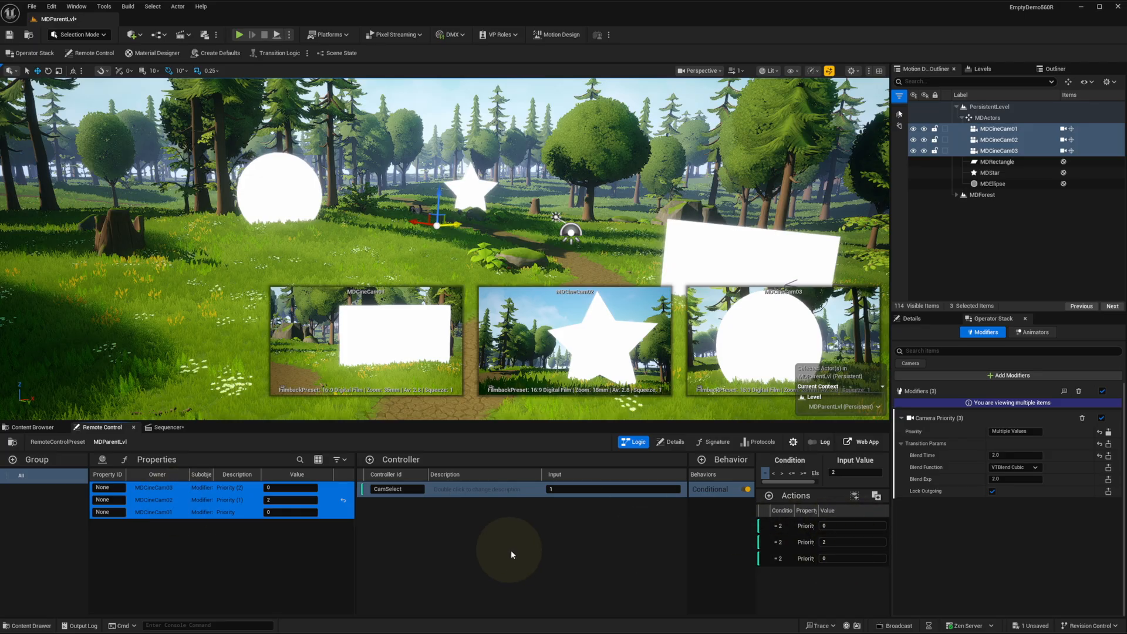
Step: Add conditional actions for an input value of 3 that set MDCineCam03's Priority to 2 and the other two cameras' to 0
{"action": "left_click", "coordinate": [849, 472]}
{"action": "type", "text": "3"}
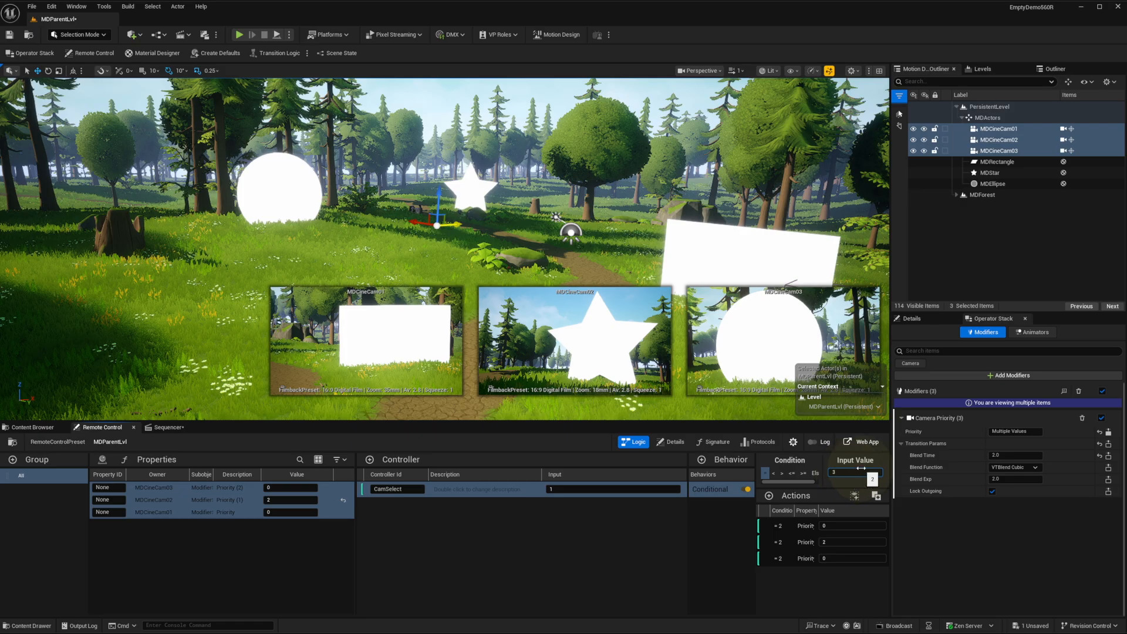
{"action": "left_click", "coordinate": [282, 488]}
{"action": "type", "text": "2"}
{"action": "left_click", "coordinate": [293, 500]}
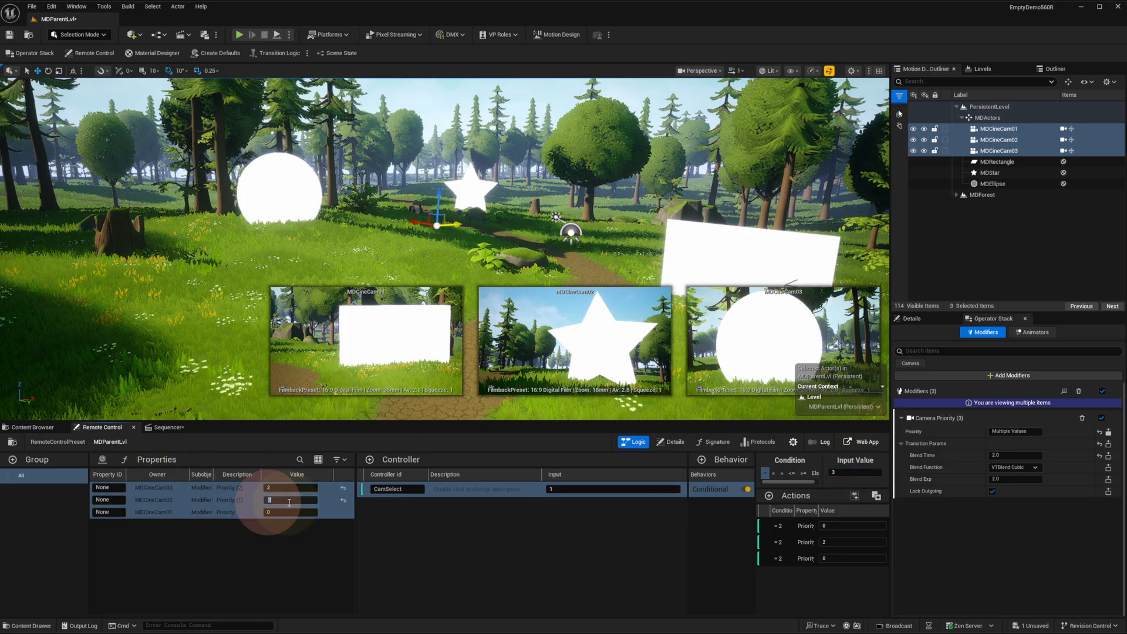
{"action": "left_click", "coordinate": [209, 488]}
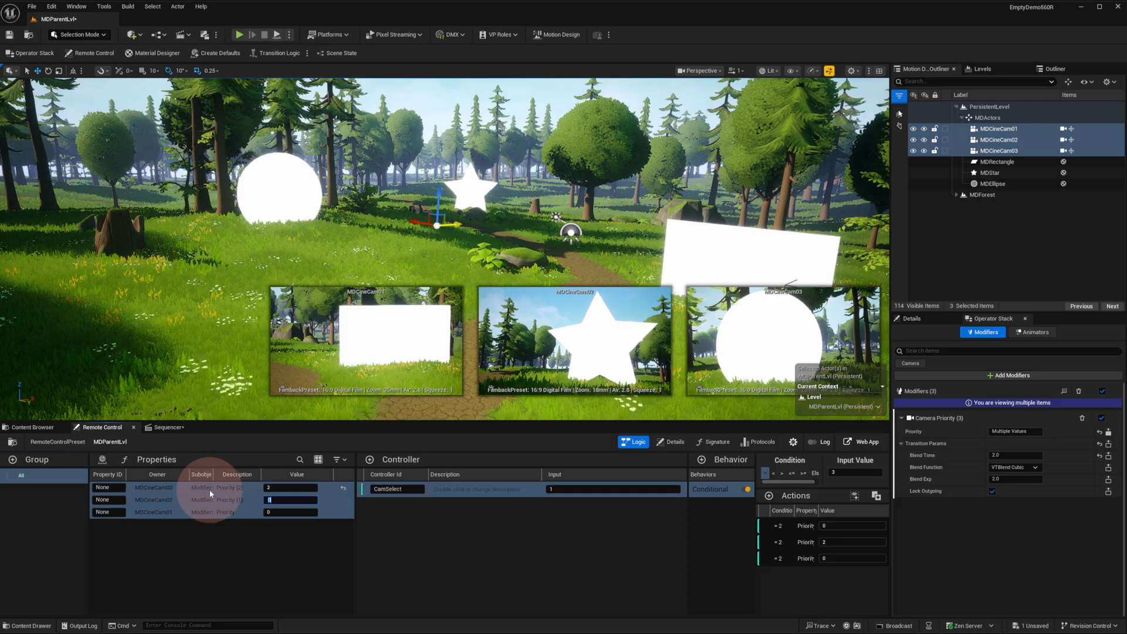
{"action": "left_click", "coordinate": [218, 515], "text": "shift"}
{"action": "left_click_drag", "start_coordinate": [213, 491], "coordinate": [808, 588]}
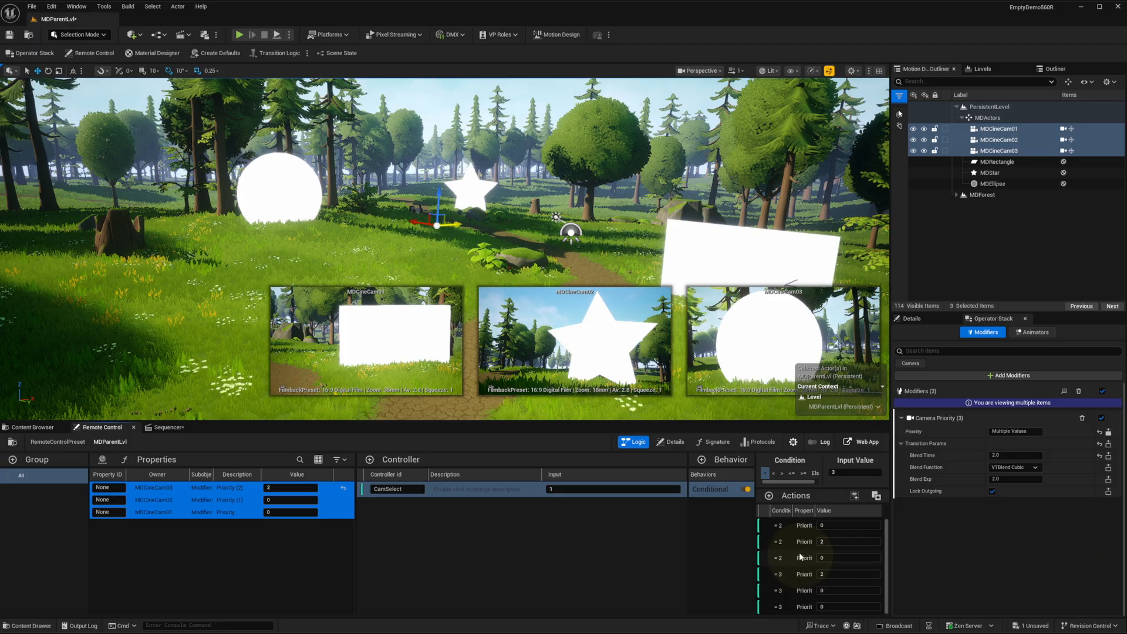
Step: Add Else actions to the Conditional behavior that set MDCineCam01's Priority to 2 and the other two cameras' to 0
{"action": "left_click", "coordinate": [815, 474]}
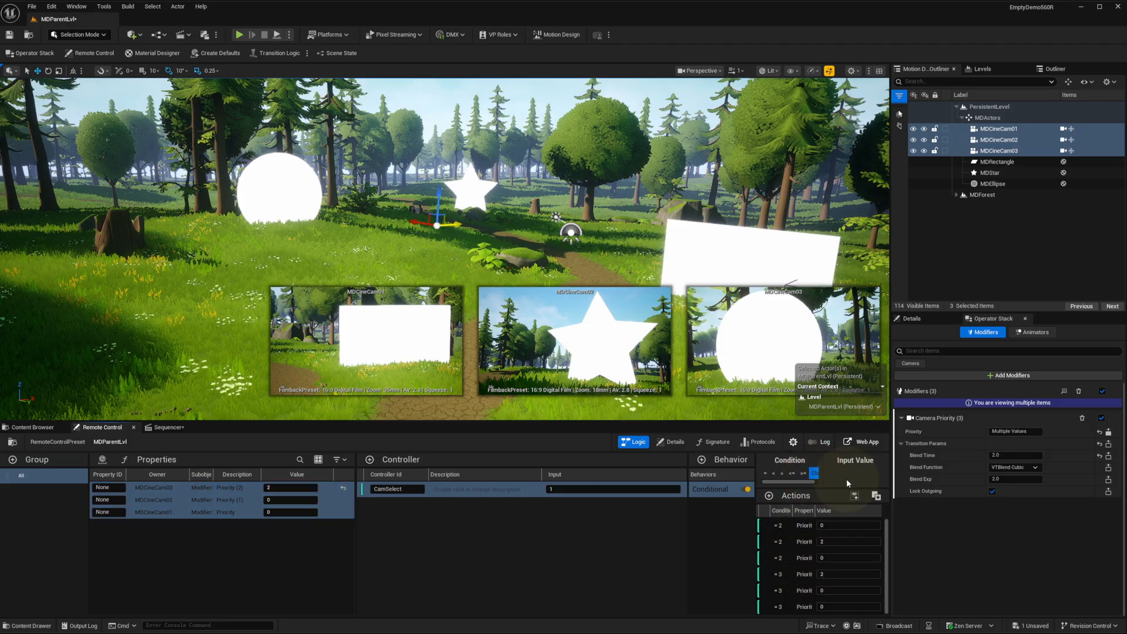
{"action": "left_click", "coordinate": [278, 513]}
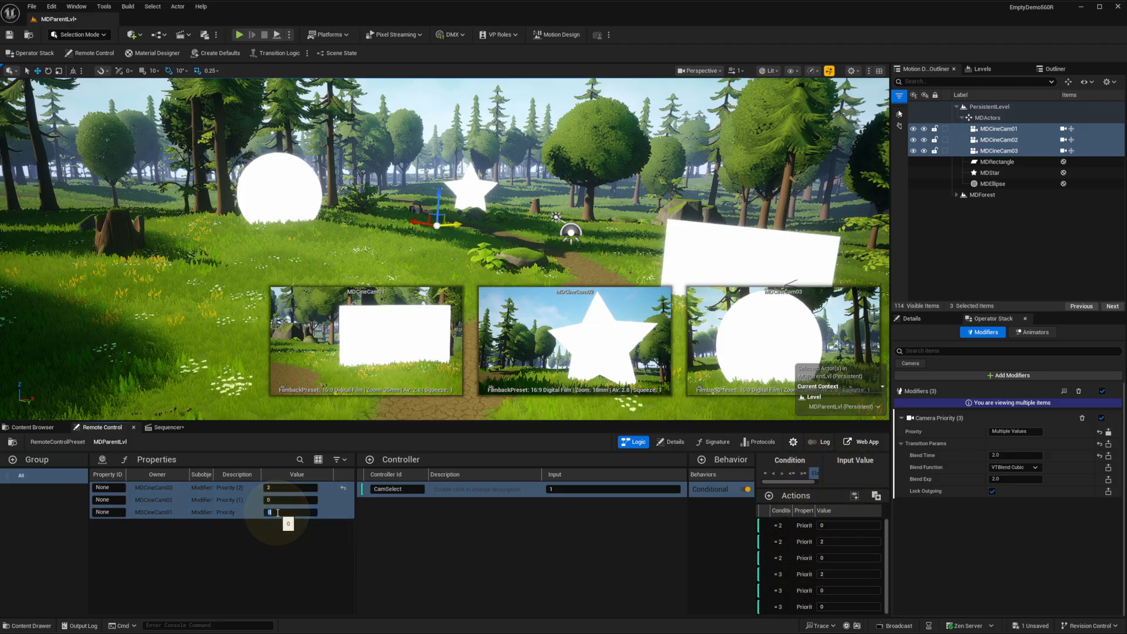
{"action": "type", "text": "2"}
{"action": "key", "text": "Return"}
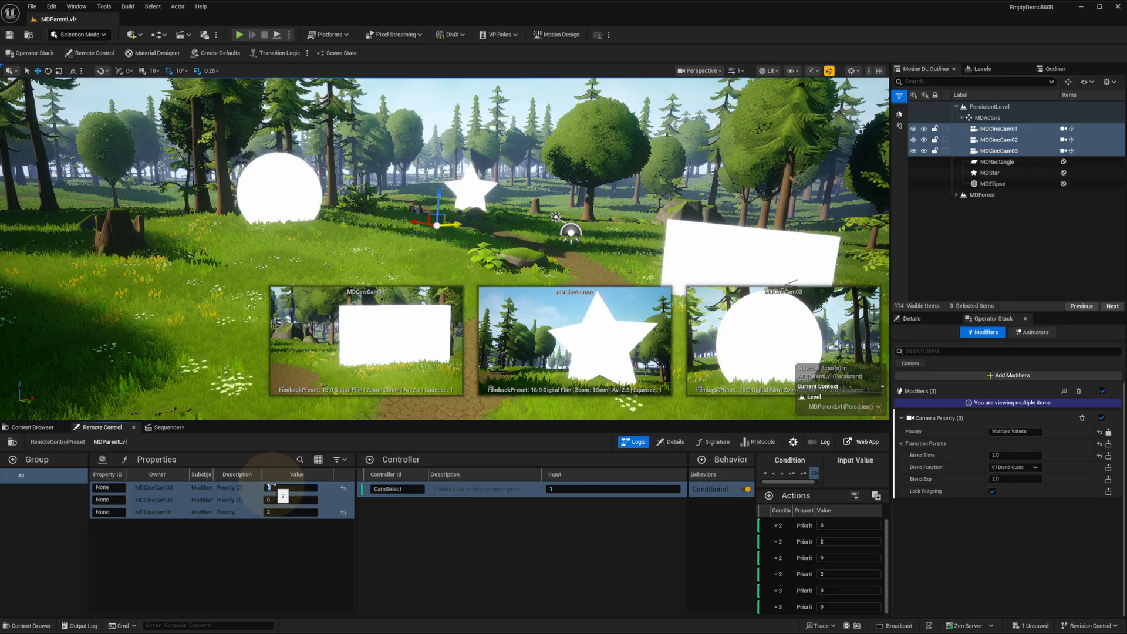
{"action": "left_click", "coordinate": [241, 513]}
{"action": "left_click_drag", "start_coordinate": [692, 558], "coordinate": [805, 565]}
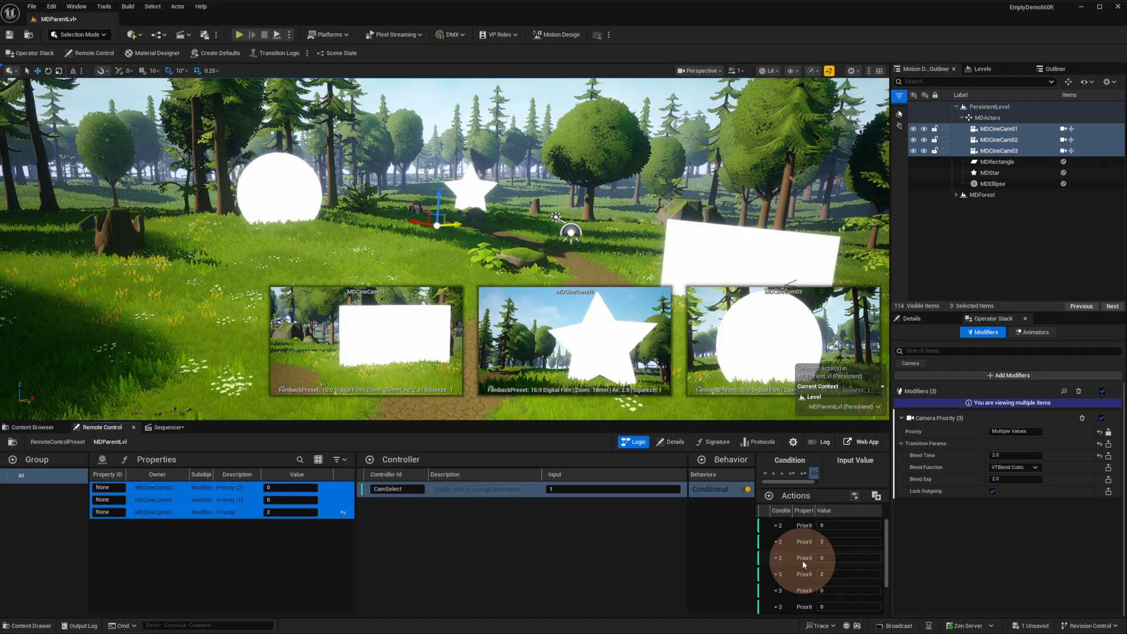
{"action": "mouse_move", "coordinate": [886, 563]}
{"action": "left_mouse_down"}
{"action": "mouse_move", "coordinate": [882, 596]}
{"action": "mouse_move", "coordinate": [886, 552]}
{"action": "left_mouse_up"}
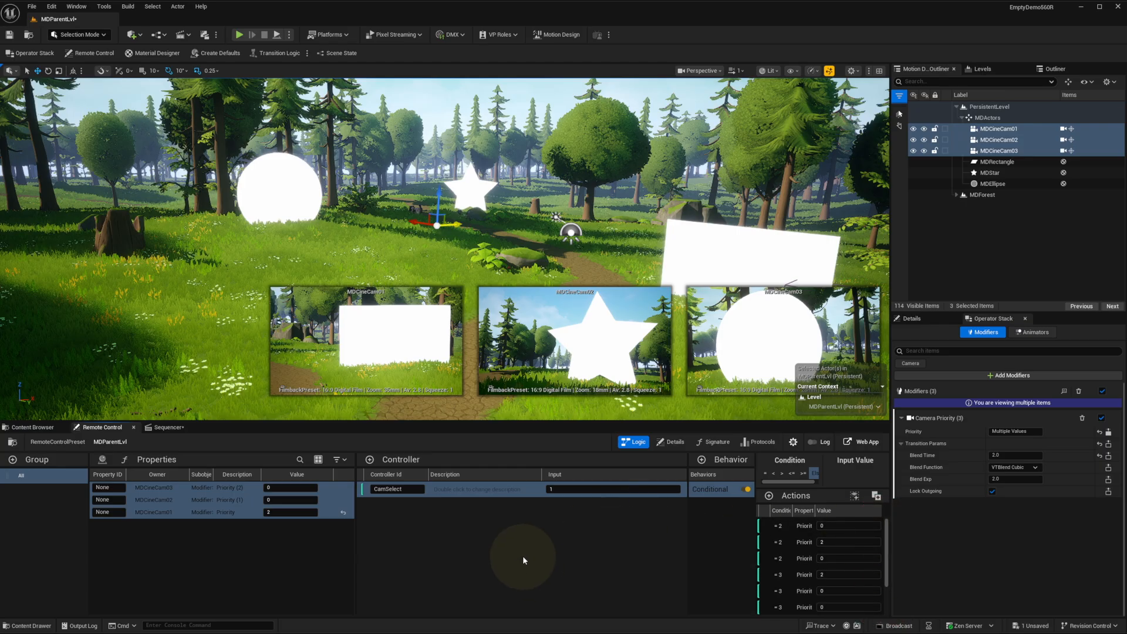
Step: Set the CamSelect controller's input to 1 and save the MDParentLvl level
{"action": "left_click", "coordinate": [555, 489]}
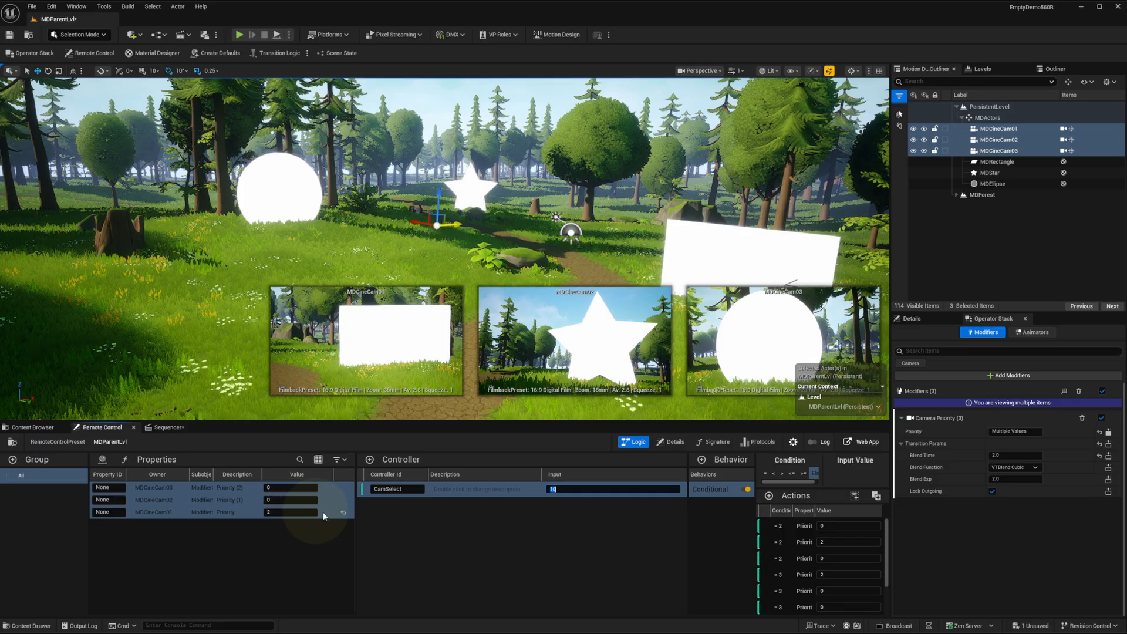
{"action": "left_click", "coordinate": [550, 491]}
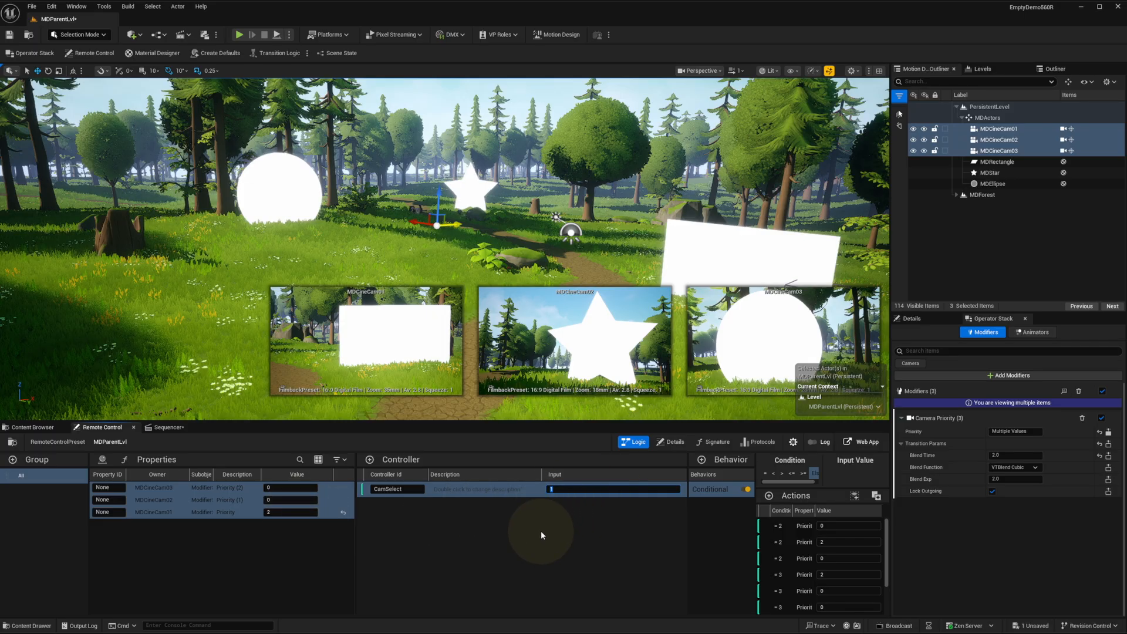
{"action": "key", "text": "ctrl+s"}
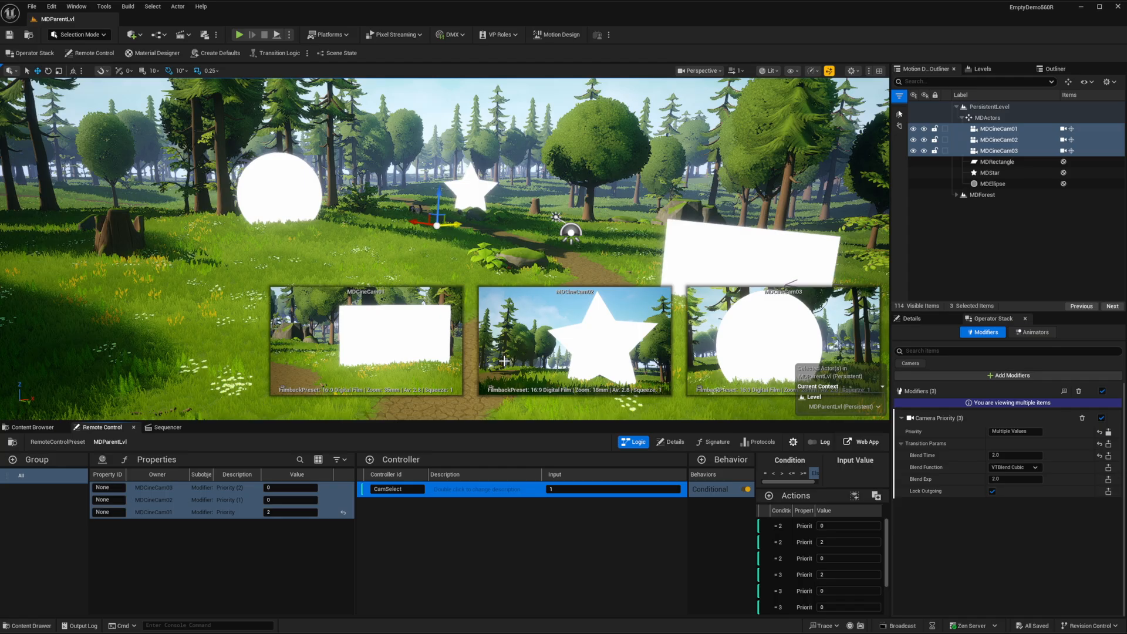
Step: Delete the existing NewRundown asset from the Stylized_Forest Maps folder
{"action": "left_click", "coordinate": [33, 427]}
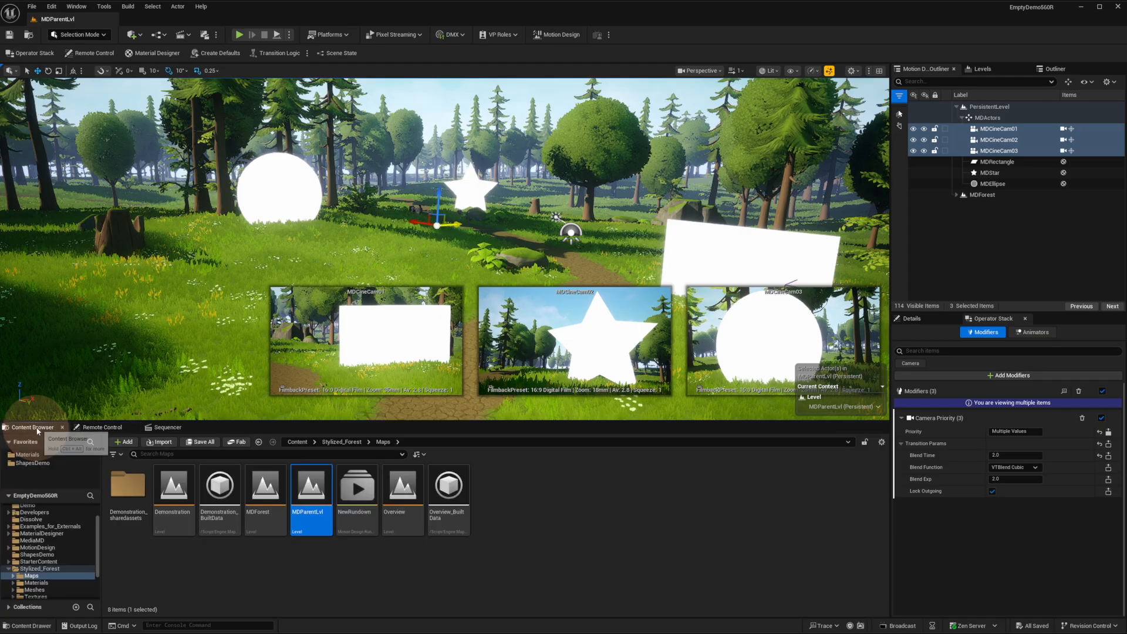
{"action": "left_click", "coordinate": [405, 517]}
{"action": "right_click", "coordinate": [364, 490]}
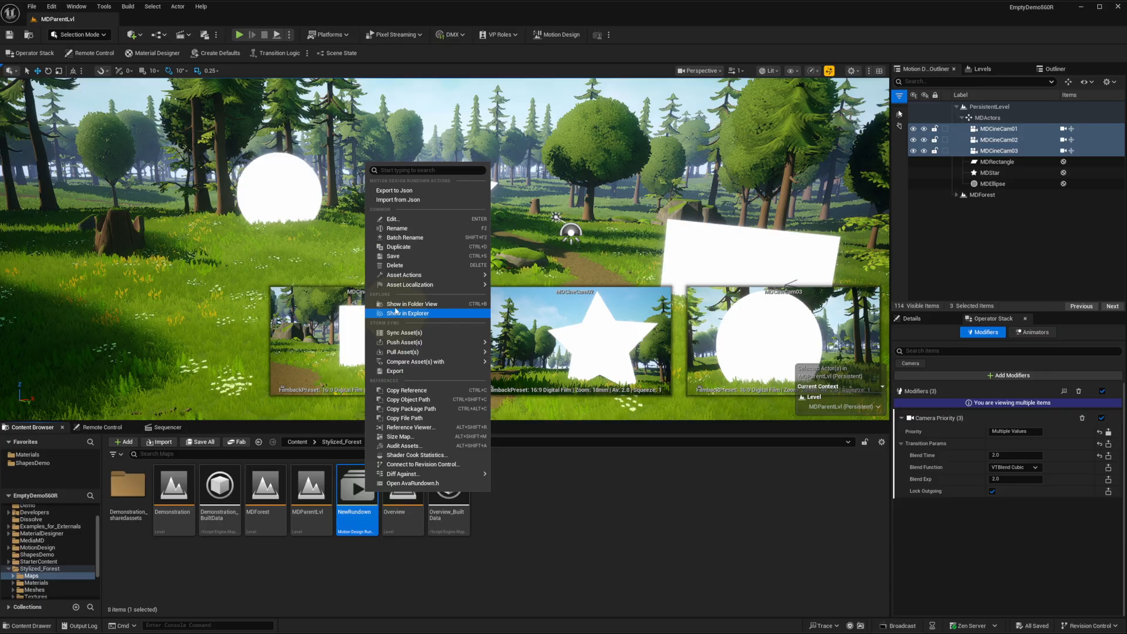
{"action": "left_click", "coordinate": [394, 265]}
{"action": "left_click", "coordinate": [531, 466]}
Step: Create a Motion Design Rundown asset in the Maps folder and open it in the rundown editor
{"action": "right_click", "coordinate": [495, 519]}
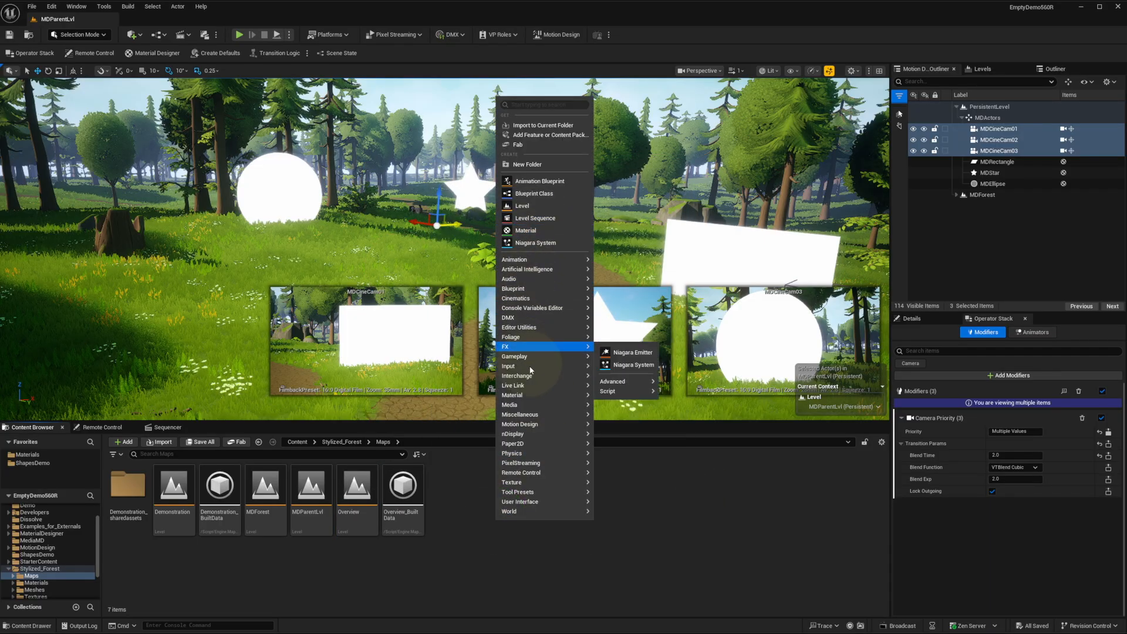
{"action": "mouse_move", "coordinate": [521, 424]}
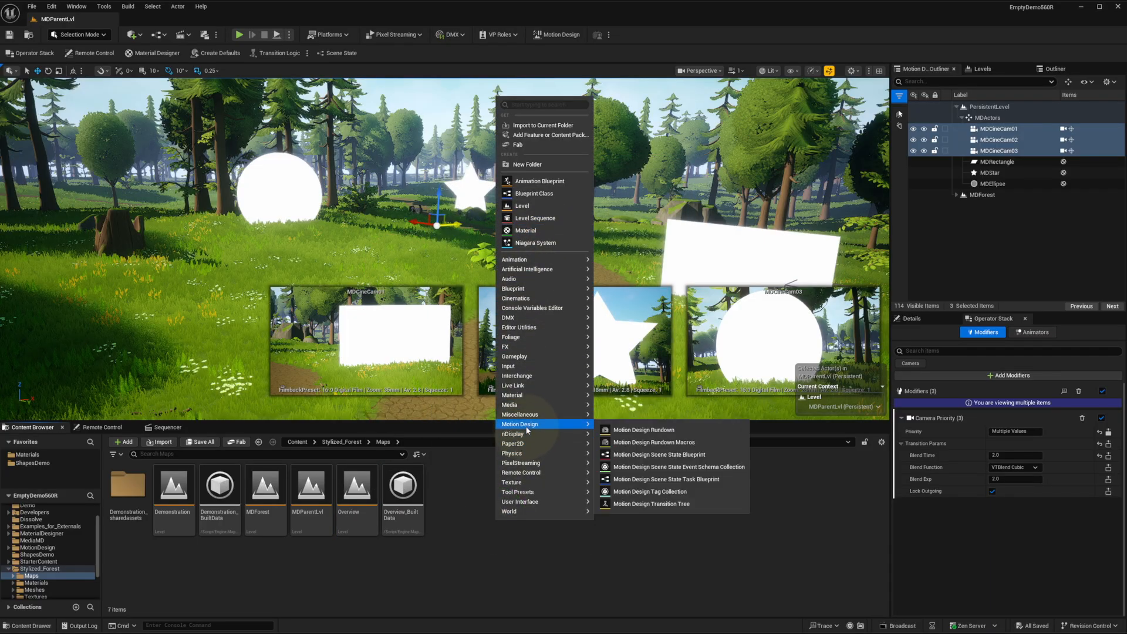
{"action": "left_click", "coordinate": [641, 430]}
{"action": "double_click", "coordinate": [359, 493]}
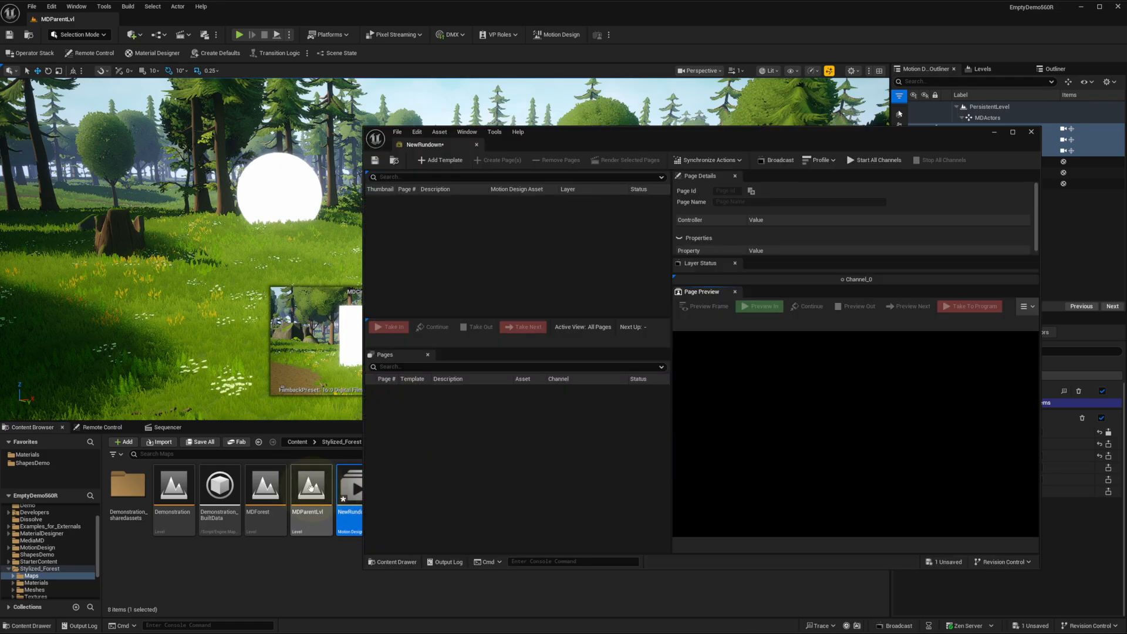
Step: Add MDParentLvl as a template in the rundown and create three pages from it
{"action": "left_click_drag", "start_coordinate": [307, 492], "coordinate": [466, 221]}
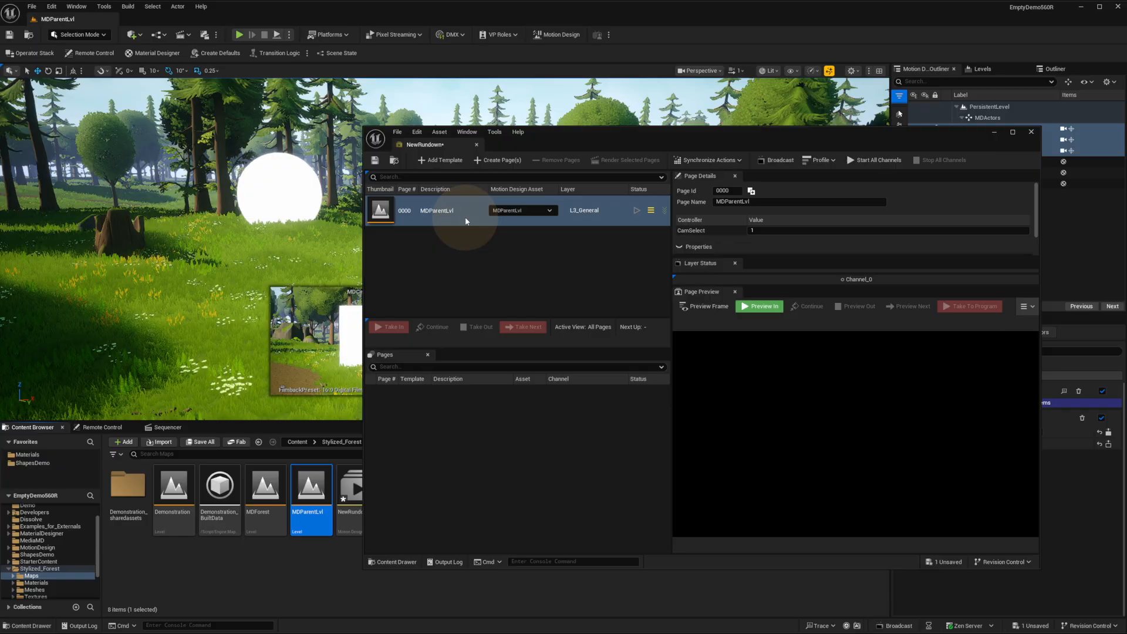
{"action": "double_click", "coordinate": [428, 217]}
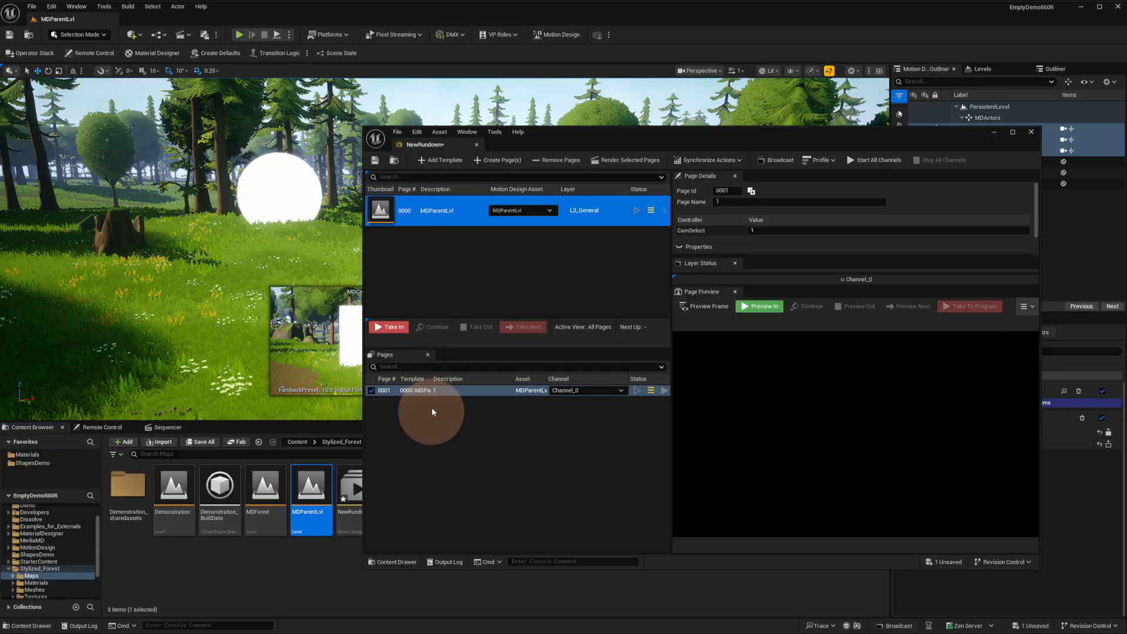
{"action": "left_click_drag", "start_coordinate": [431, 212], "coordinate": [453, 423]}
Step: Set CamSelect to 2 on page 0002 and to 3 on page 0003, and save the rundown
{"action": "left_click", "coordinate": [441, 391]}
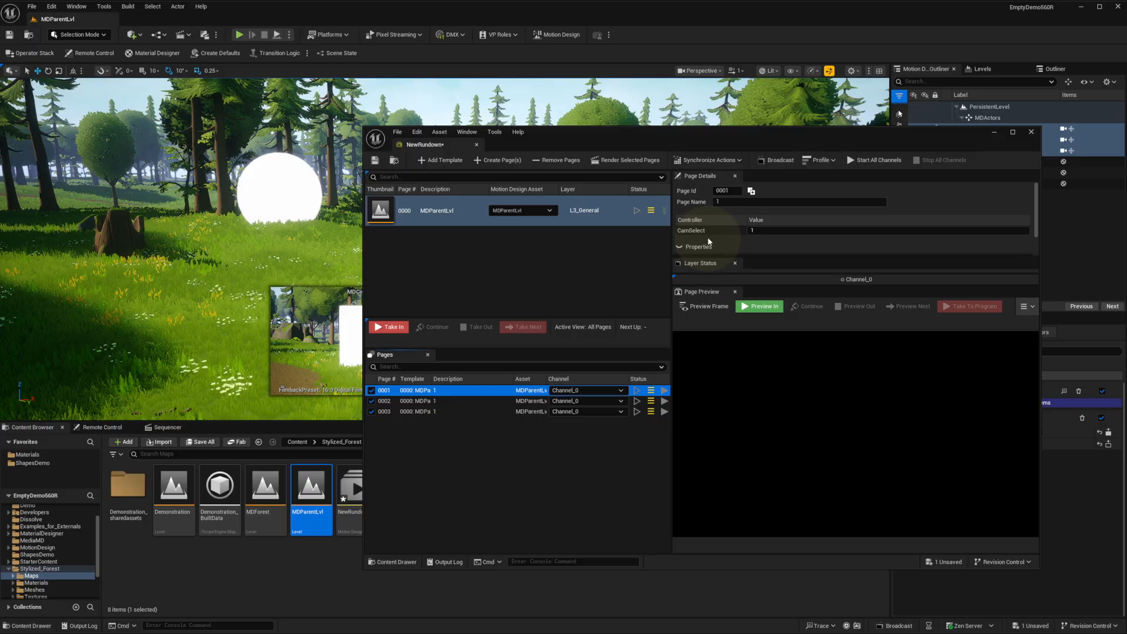
{"action": "left_click", "coordinate": [443, 401]}
{"action": "left_click", "coordinate": [757, 230]}
{"action": "type", "text": "2"}
{"action": "key", "text": "Return"}
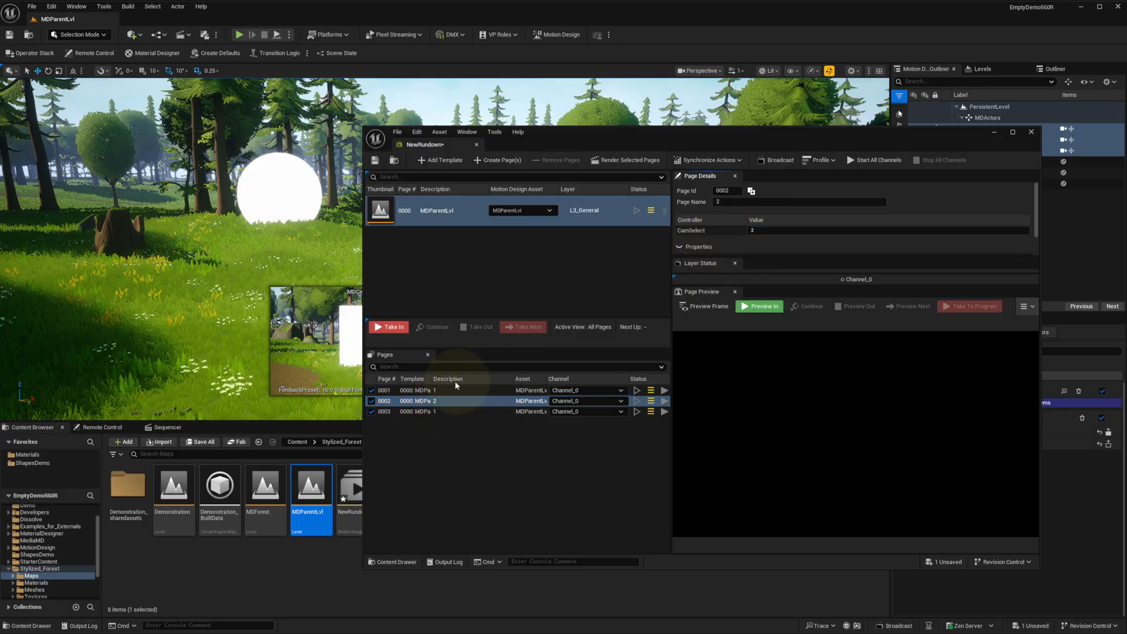
{"action": "left_click", "coordinate": [445, 412]}
{"action": "left_click", "coordinate": [763, 230]}
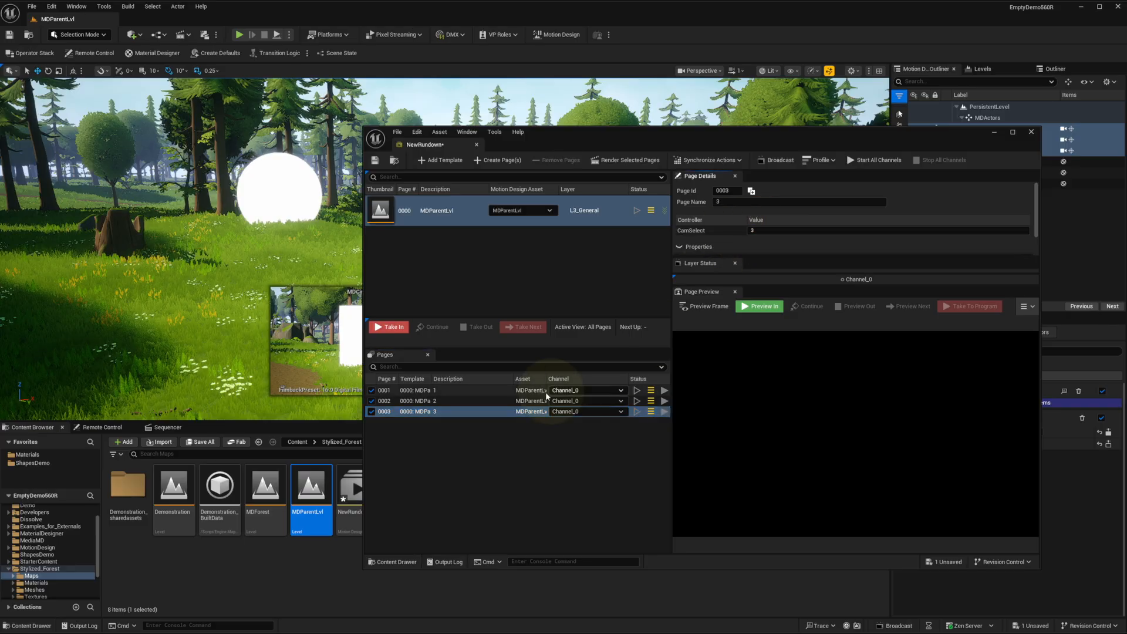
{"action": "left_click", "coordinate": [455, 411]}
{"action": "key", "text": "ctrl+s"}
Step: Preview page 0001, and step through the following pages back to the first to check the camera blends
{"action": "left_click", "coordinate": [449, 391]}
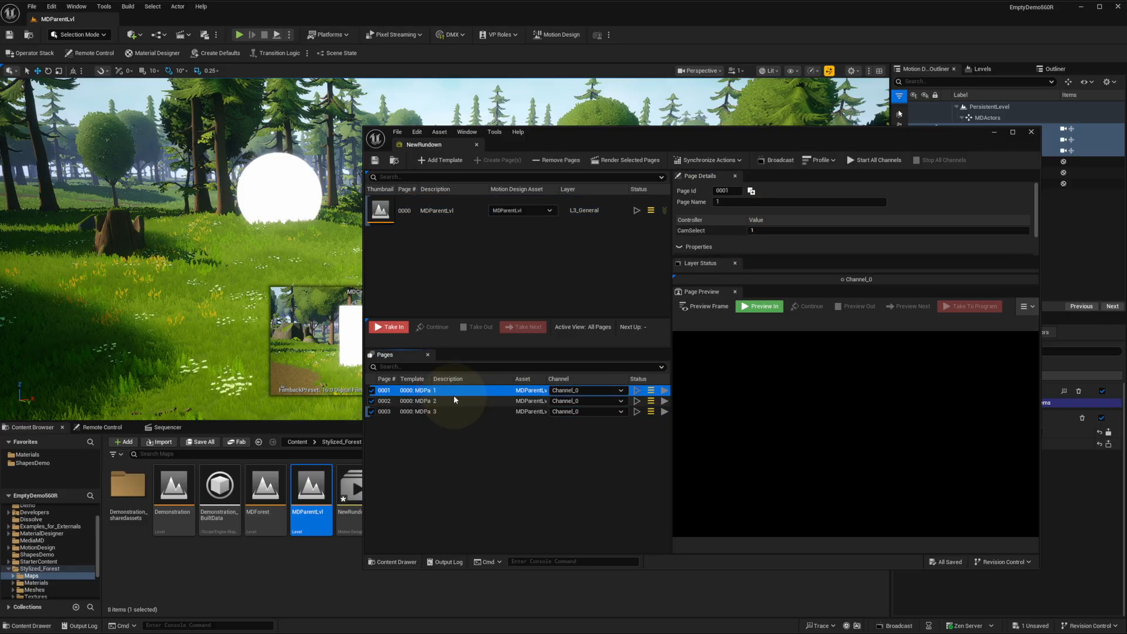
{"action": "left_click", "coordinate": [759, 306]}
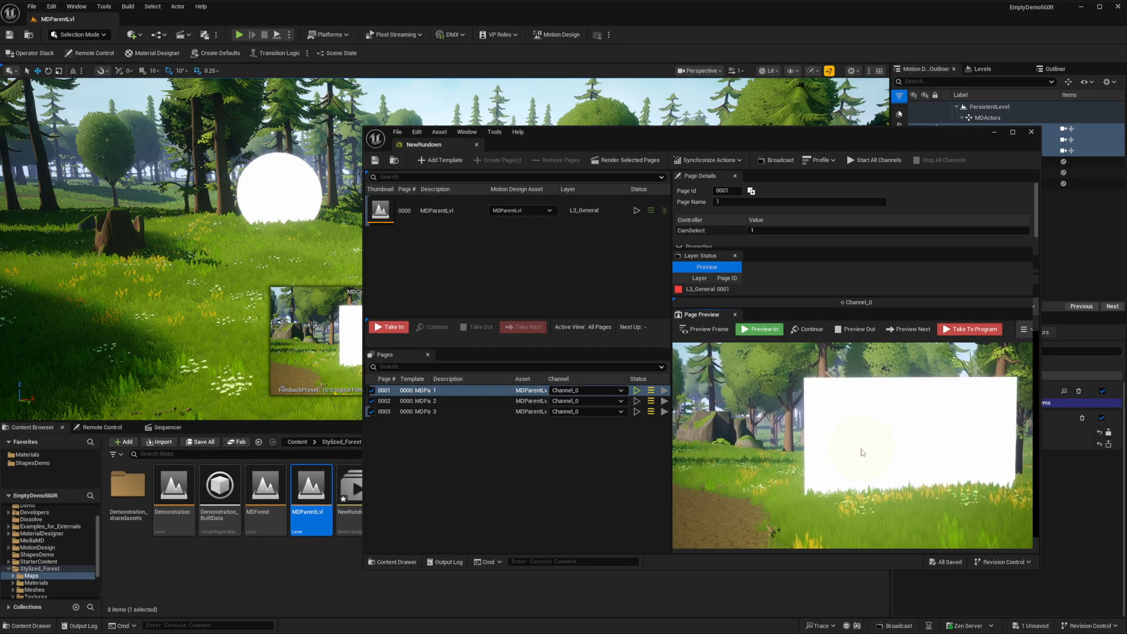
{"action": "left_click", "coordinate": [912, 330]}
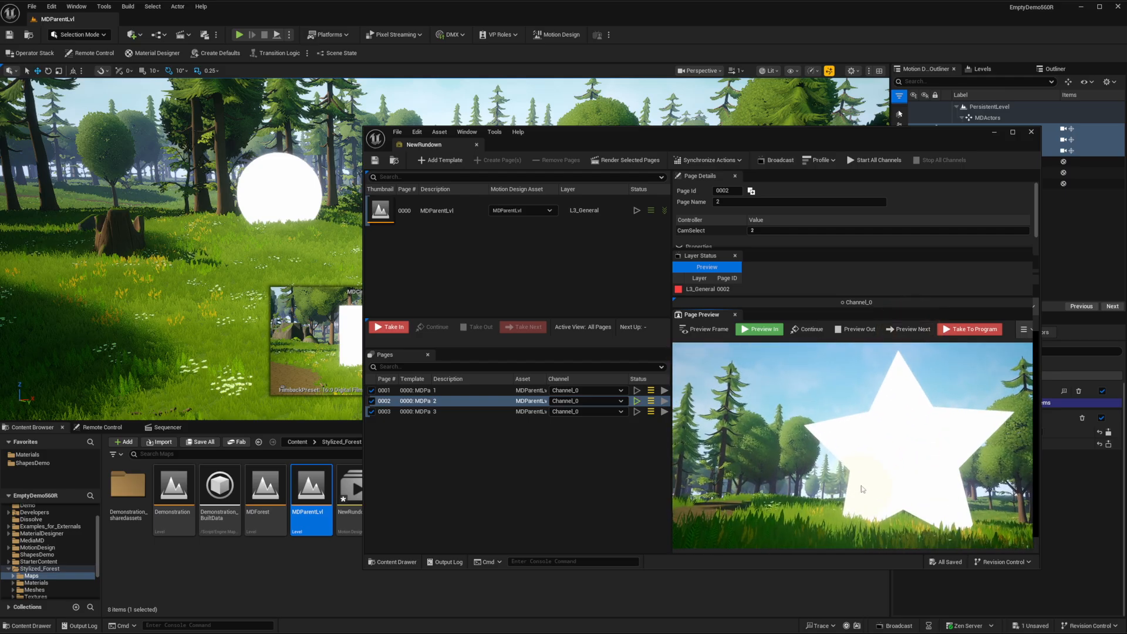
{"action": "left_click", "coordinate": [905, 330]}
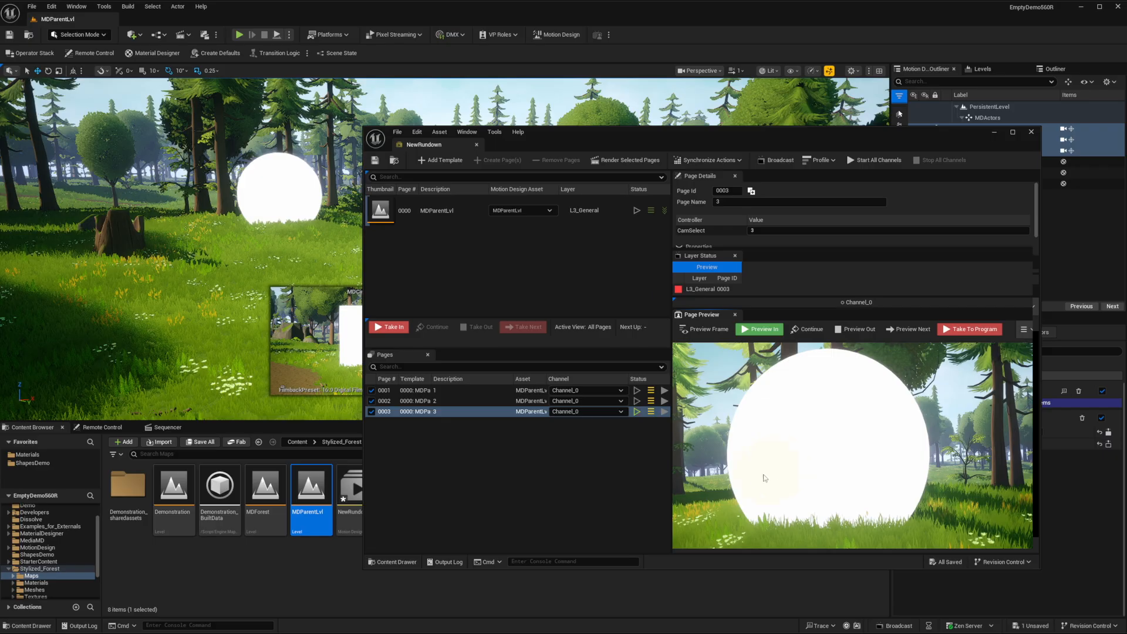
{"action": "left_click", "coordinate": [919, 333]}
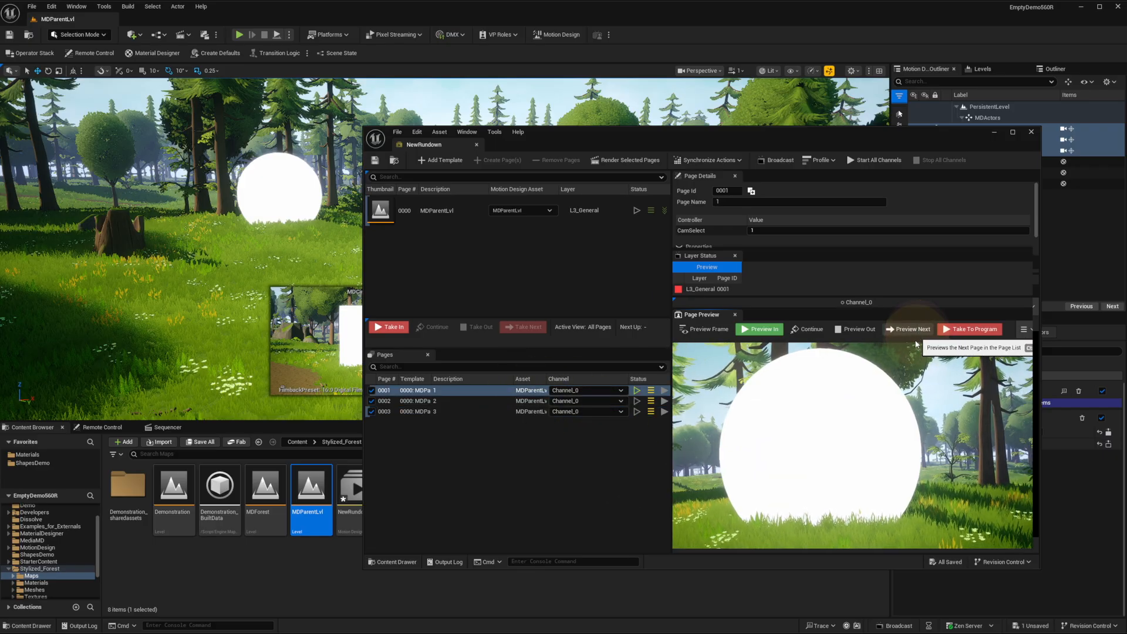